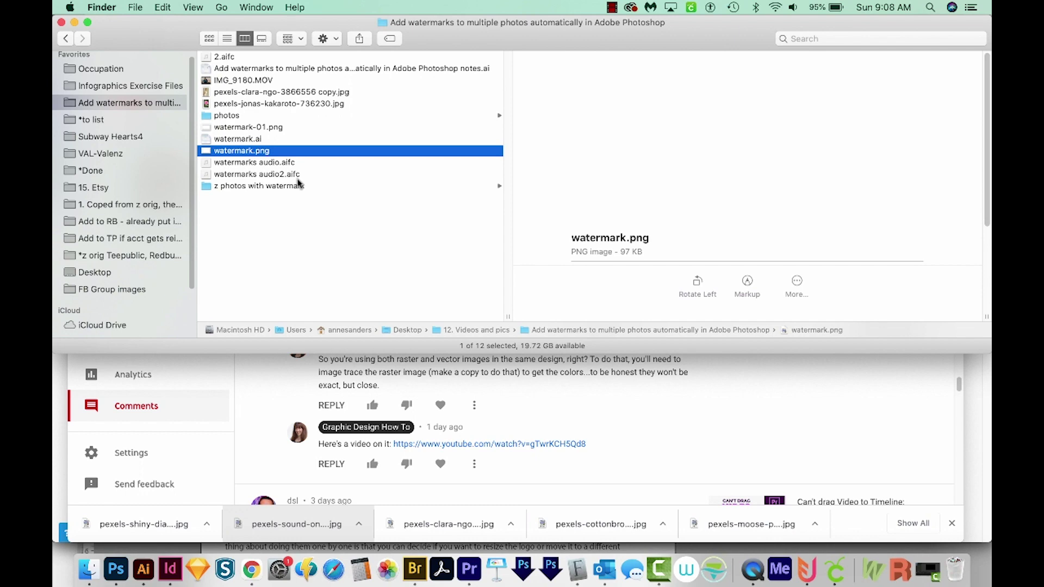
# - Preview watermark.png and the rose photo, then open pexels-jonas-kakaroto-736230.jpg in Photoshop
pyautogui.press('space')
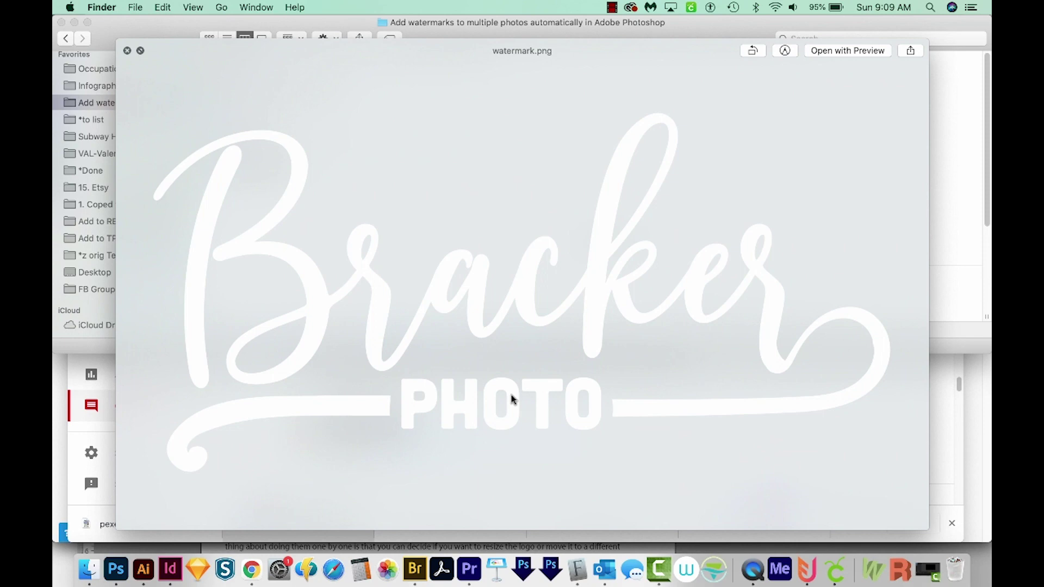
pyautogui.press('space')
pyautogui.press('Up')
pyautogui.press('Up')
pyautogui.press('Up')
pyautogui.press('Up')
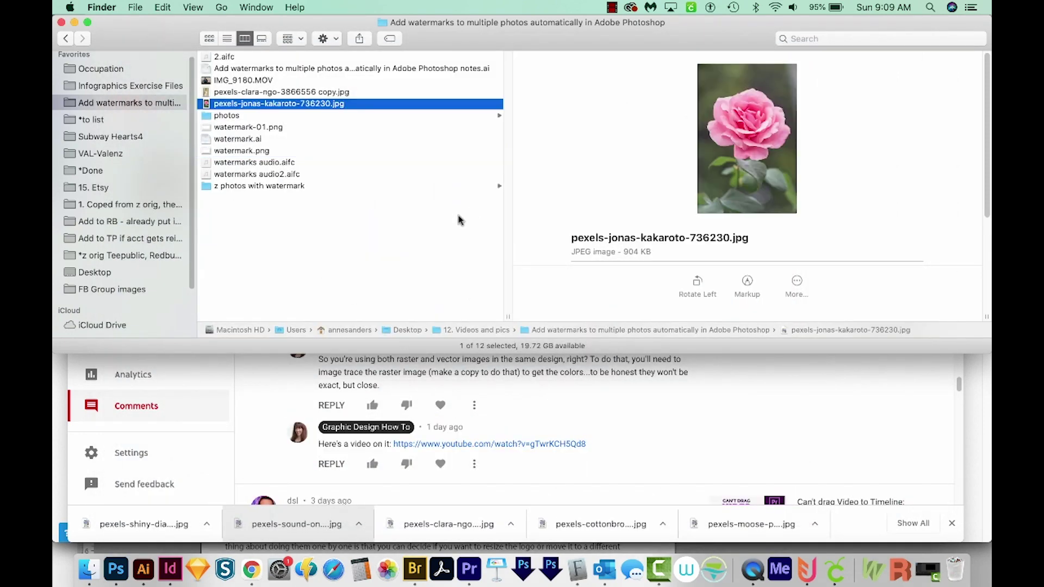
pyautogui.press('space')
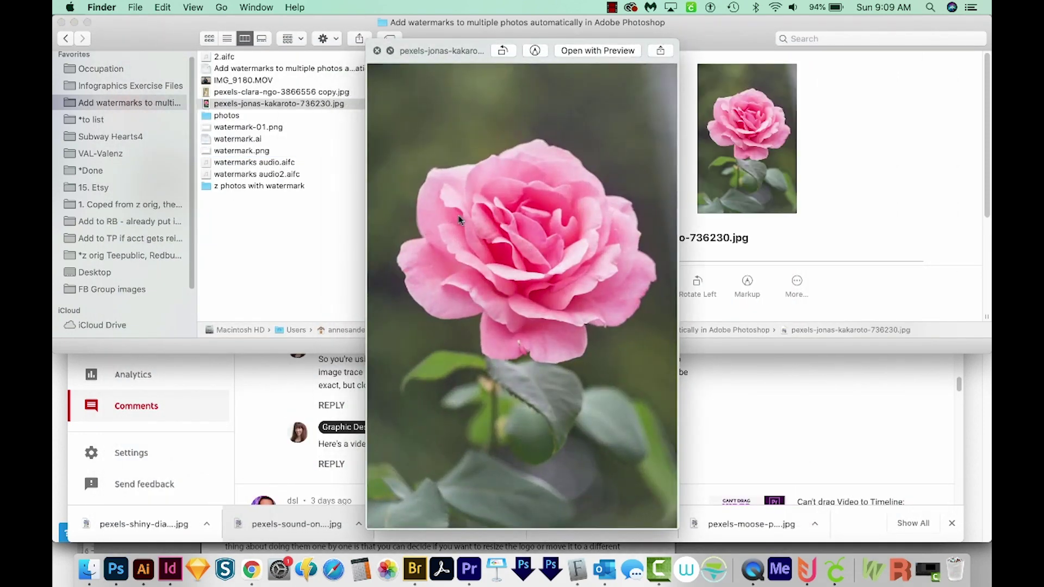
pyautogui.press('space')
pyautogui.moveTo(211, 106); pyautogui.dragTo(116, 569)
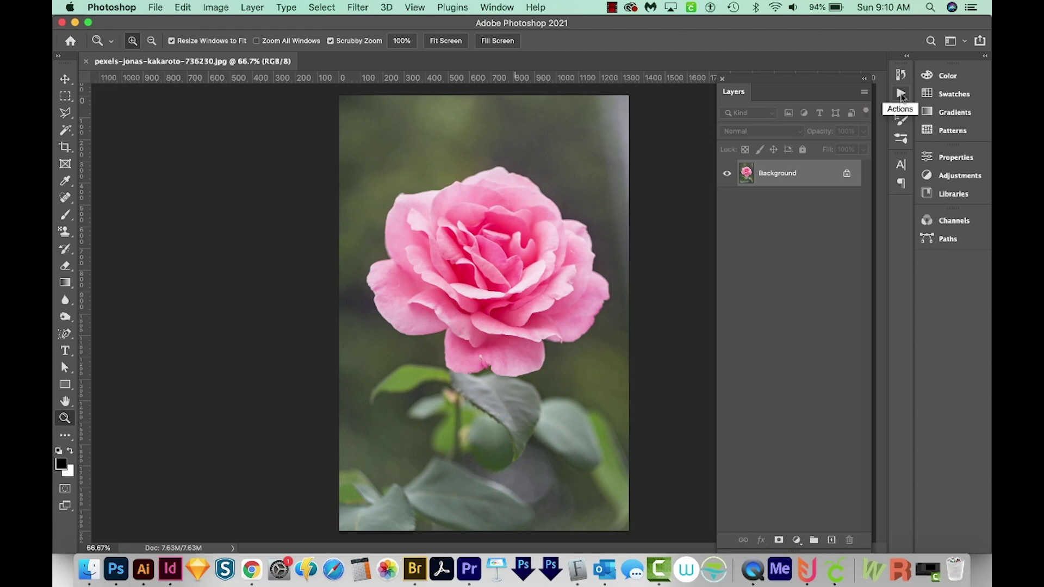
# - Show the Actions panel with its two saved action sets collapsed
pyautogui.click(901, 96)
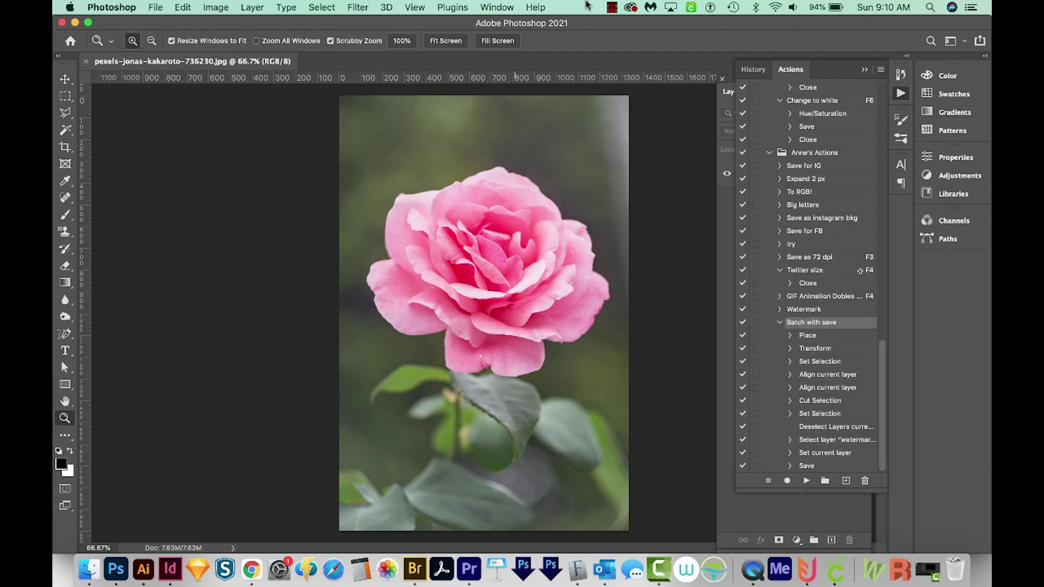
pyautogui.click(501, 8)
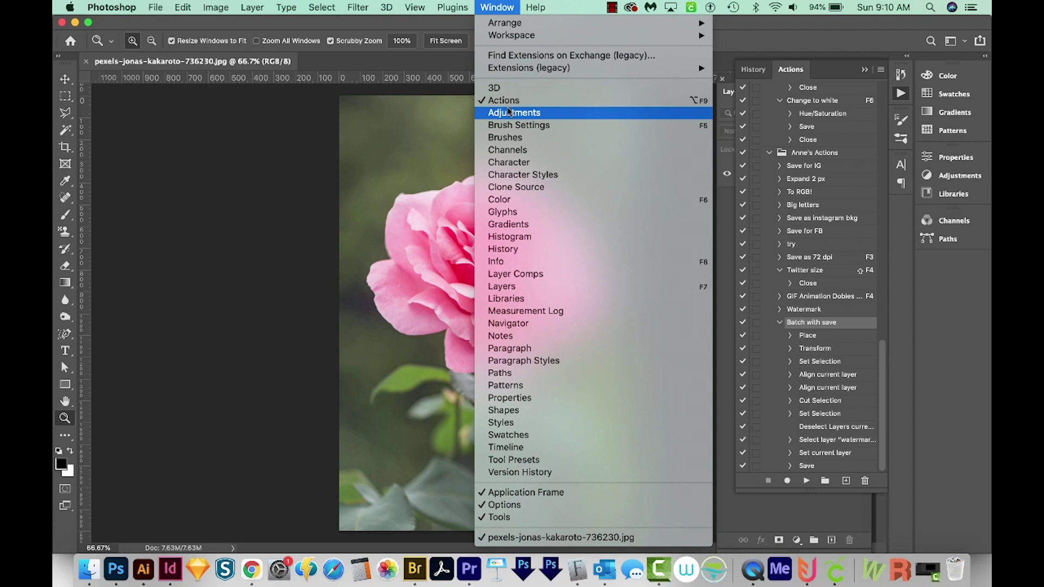
pyautogui.click(837, 82)
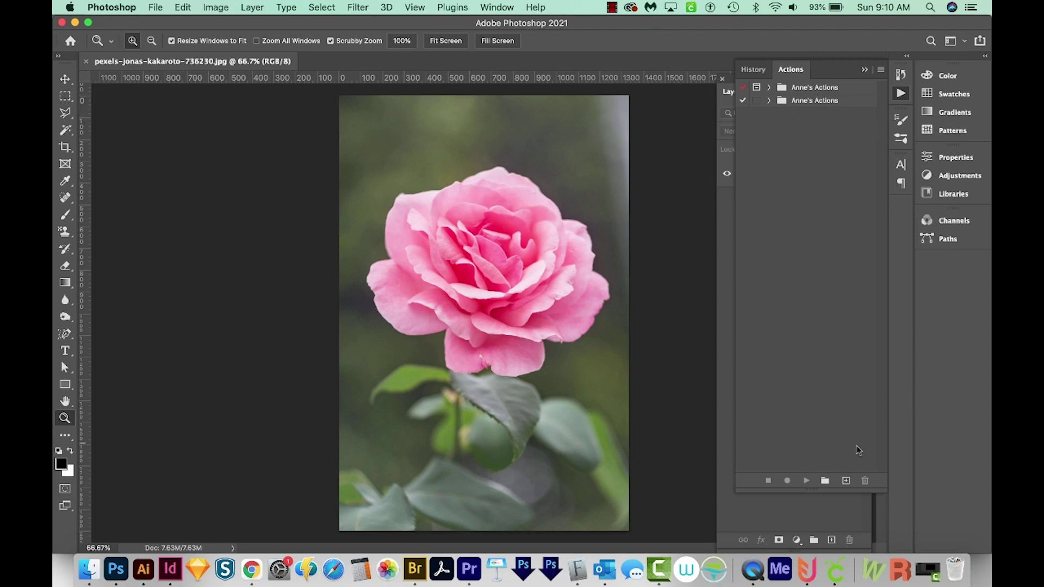
# - Create a new action set named 'My Actions'
pyautogui.click(825, 481)
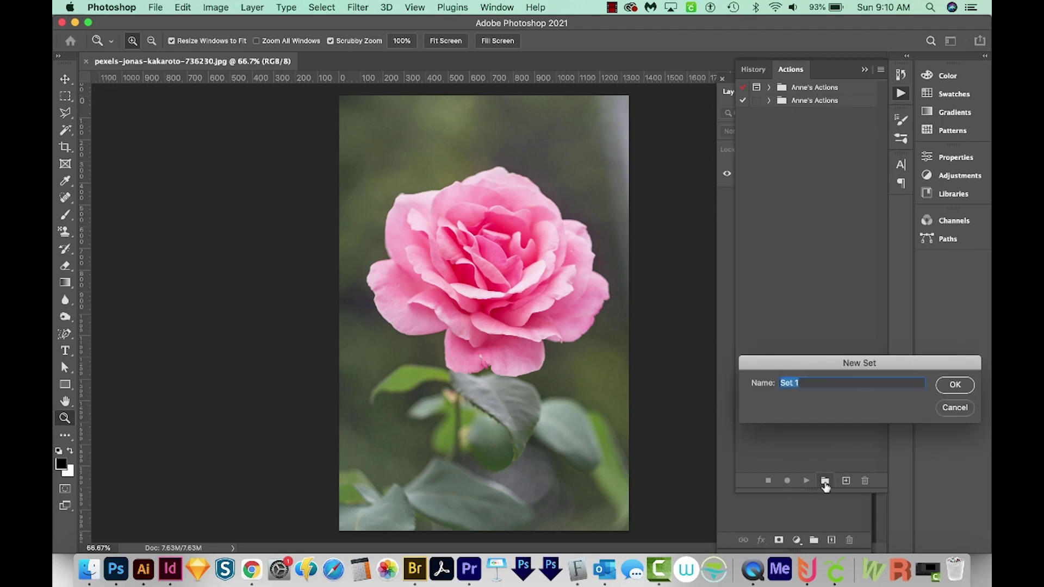
pyautogui.moveTo(841, 371); pyautogui.dragTo(819, 363)
pyautogui.press('BackSpace')
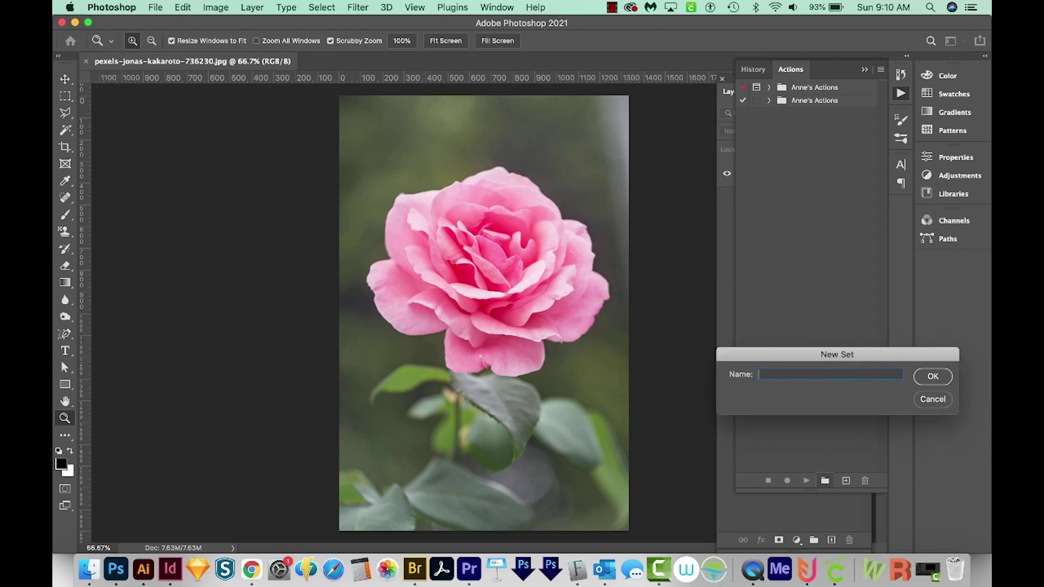
pyautogui.write('My Actions')
pyautogui.click(933, 376)
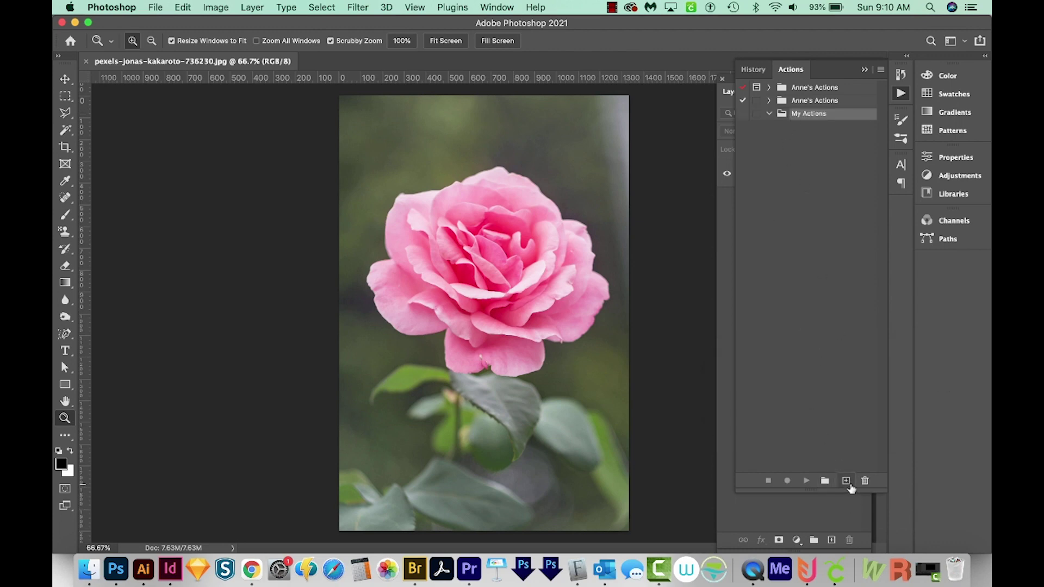
# - Add a 'Watermark' action to My Actions and start recording it
pyautogui.click(846, 483)
pyautogui.moveTo(806, 356); pyautogui.dragTo(742, 334)
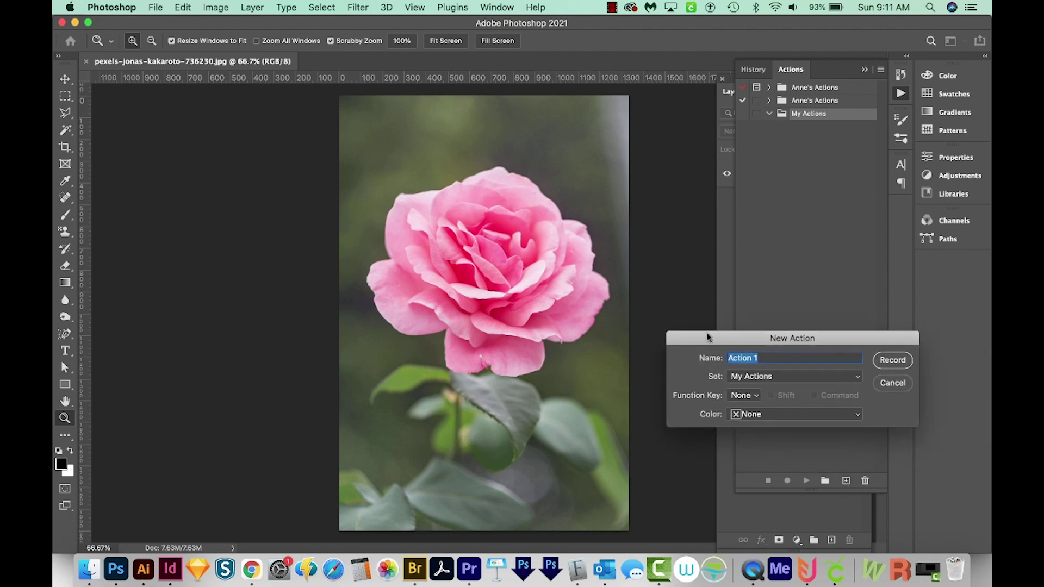
pyautogui.write('Watermark')
pyautogui.click(893, 361)
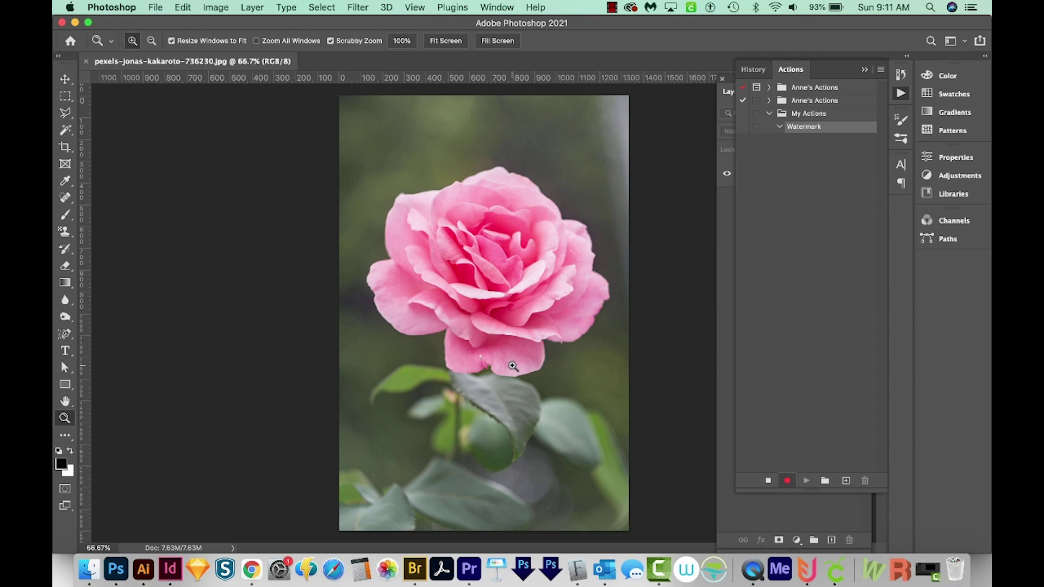
# - Place watermark.png as an embedded layer on the rose photo
pyautogui.click(153, 8)
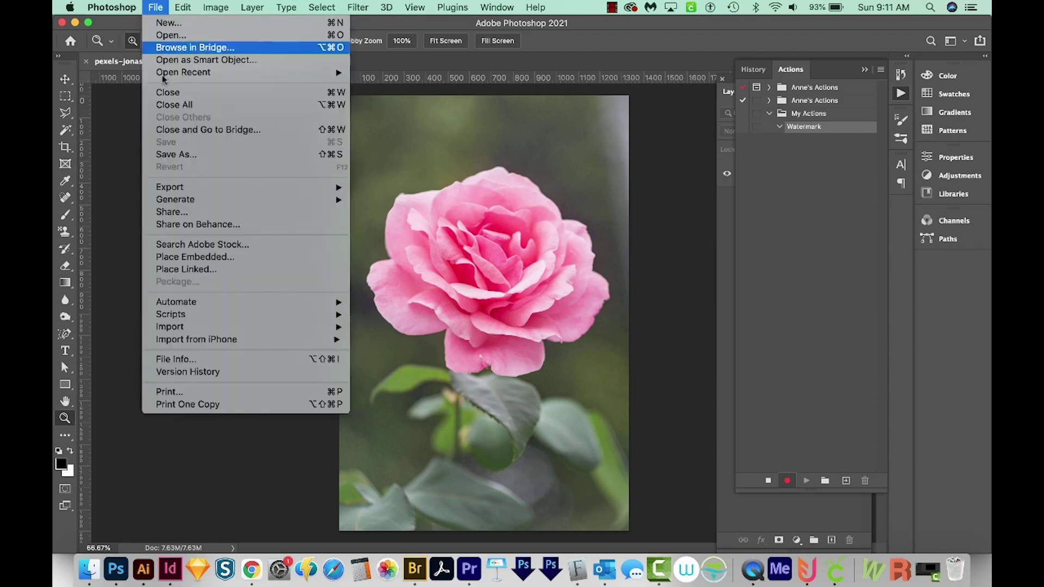
pyautogui.click(214, 263)
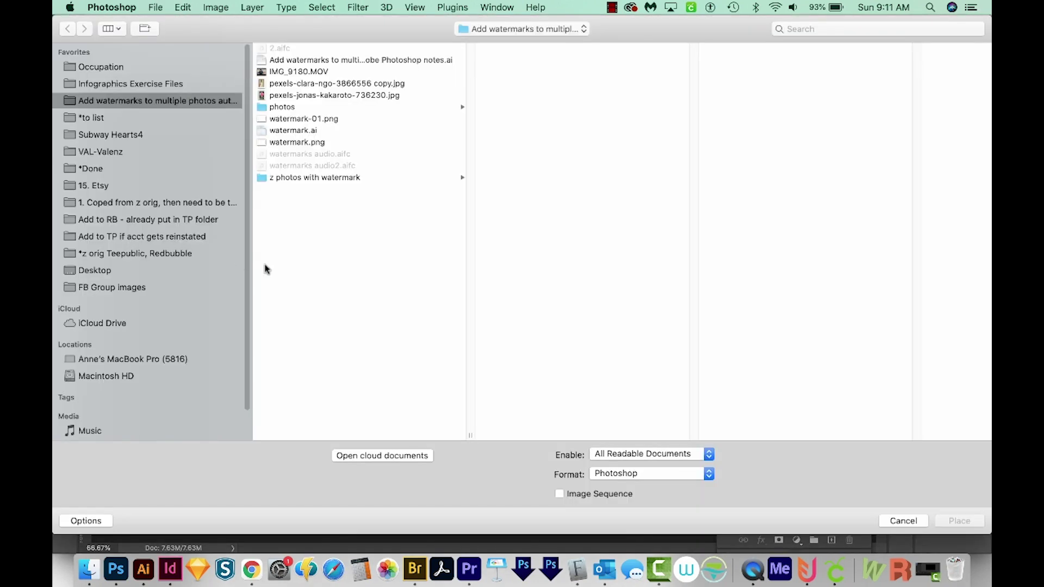
pyautogui.click(299, 143)
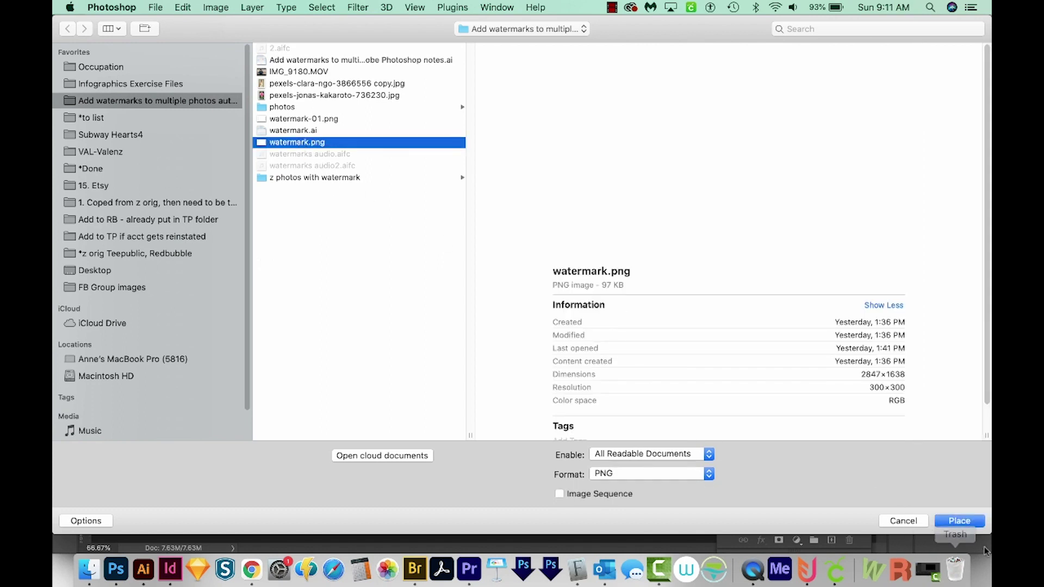
pyautogui.click(960, 521)
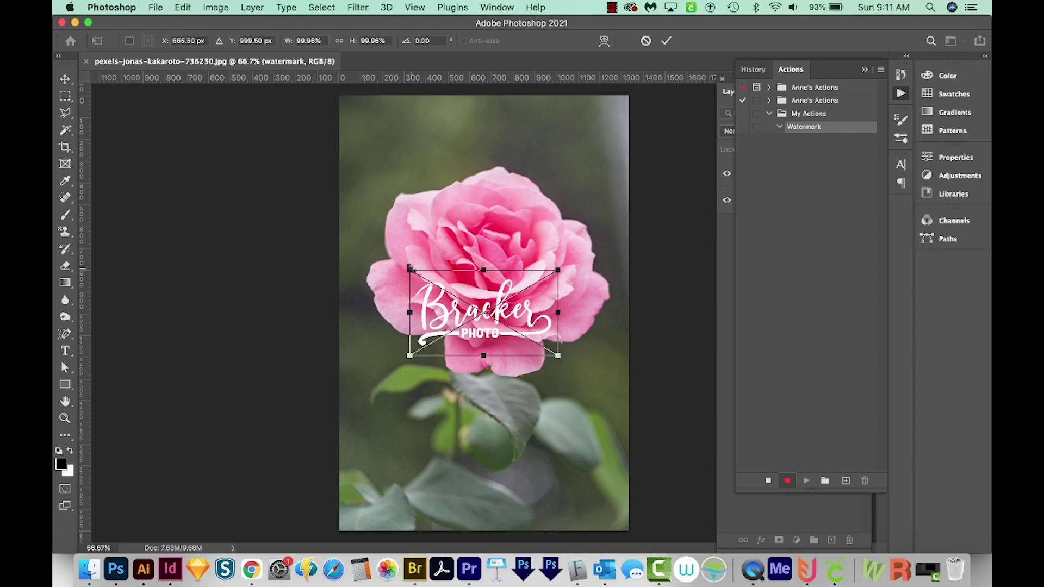
# - Scale the watermark to about 55%, commit it, and record a Free Transform step
pyautogui.moveTo(410, 268); pyautogui.dragTo(484, 360)
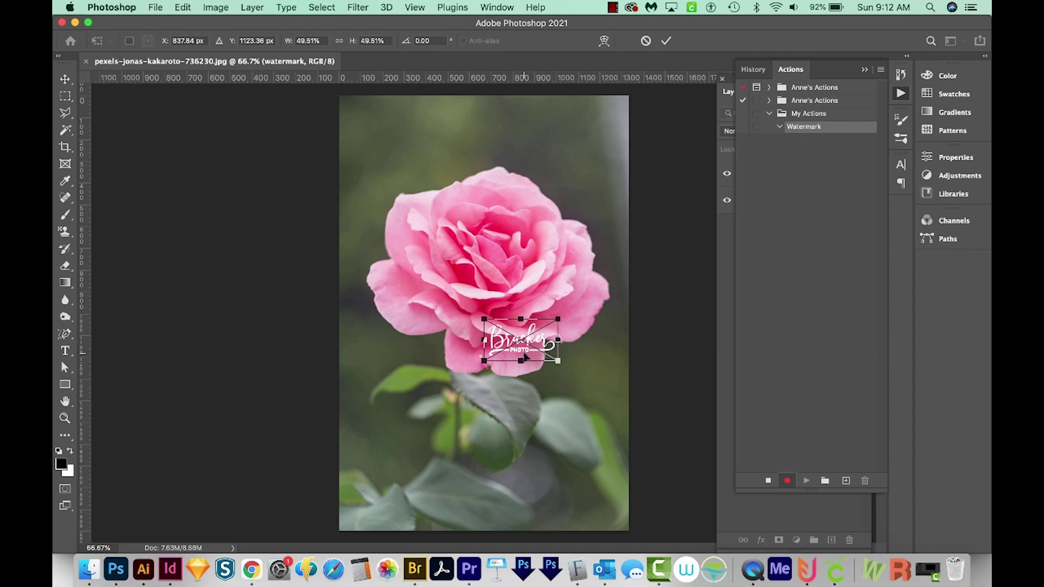
pyautogui.press('super+z')
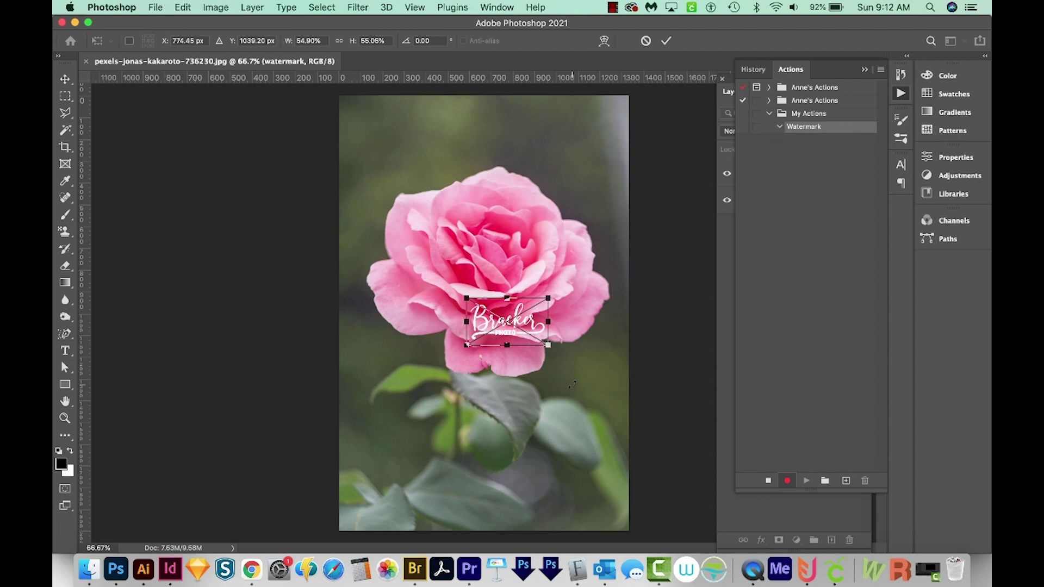
pyautogui.press('Return')
pyautogui.press('z')
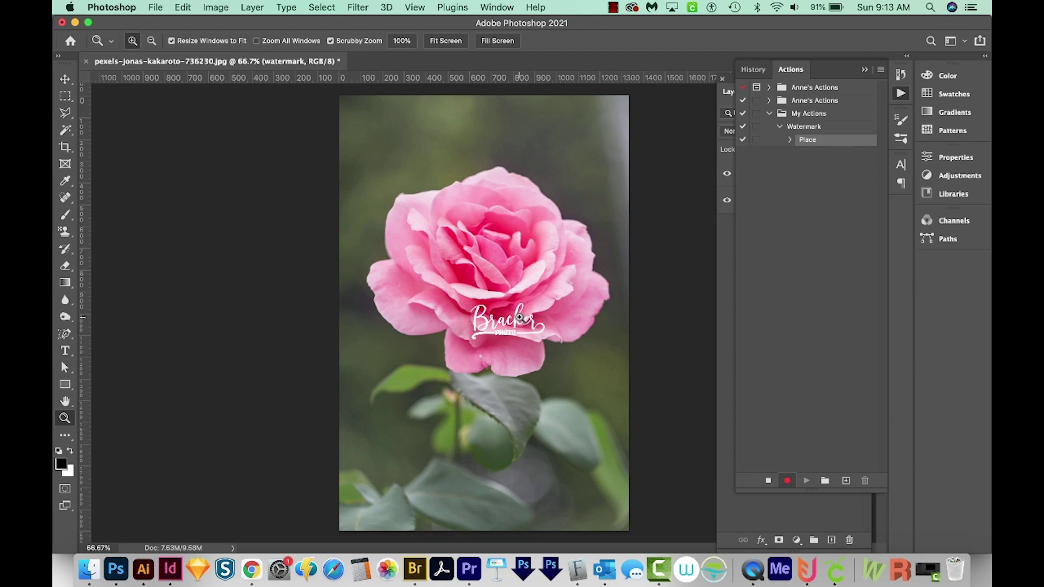
pyautogui.press('super+t')
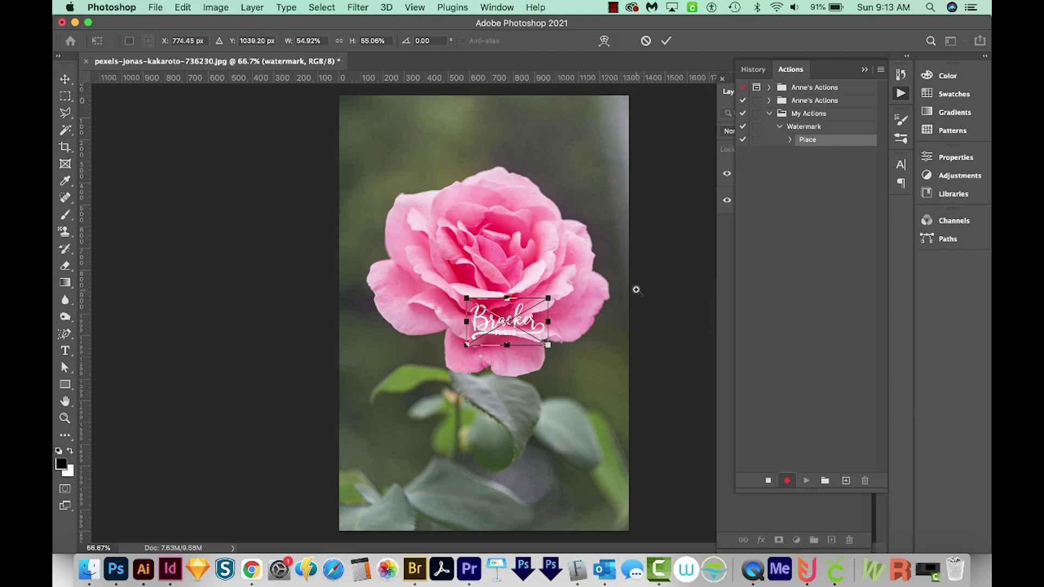
pyautogui.press('Return')
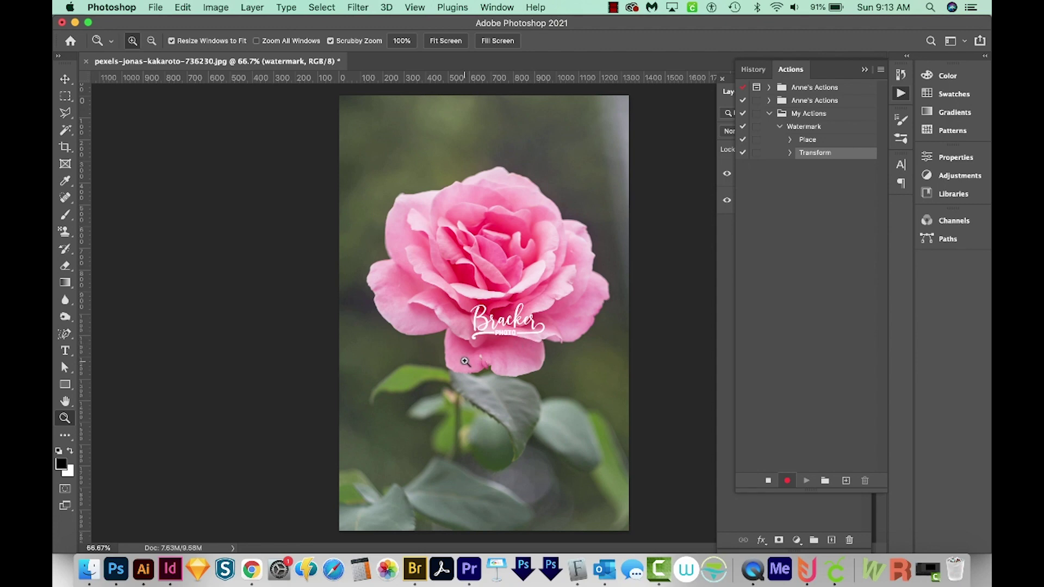
# - Glance at the project folder in Finder, then return to the watermarked rose photo
pyautogui.click(88, 571)
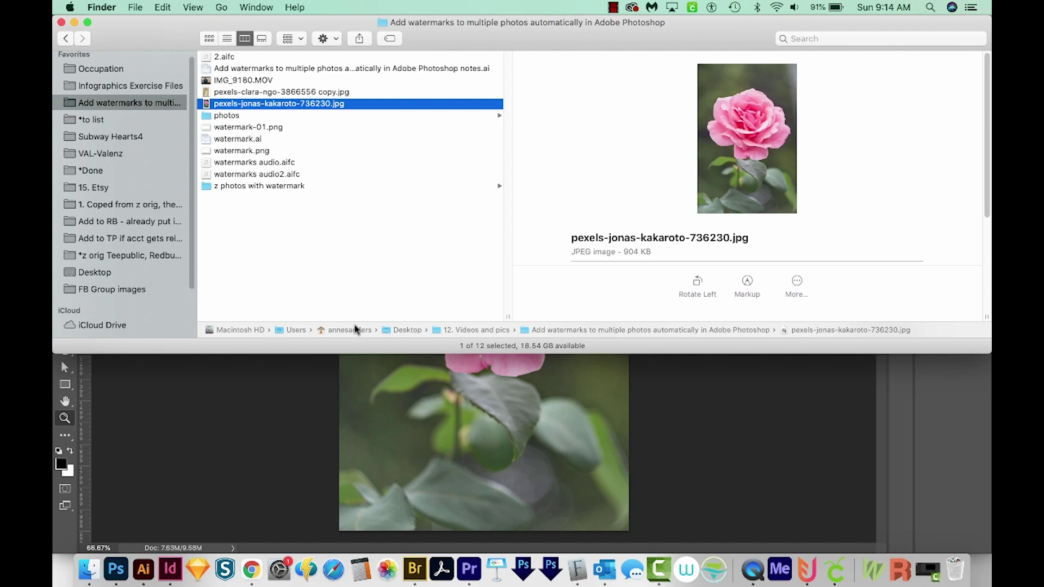
pyautogui.click(435, 422)
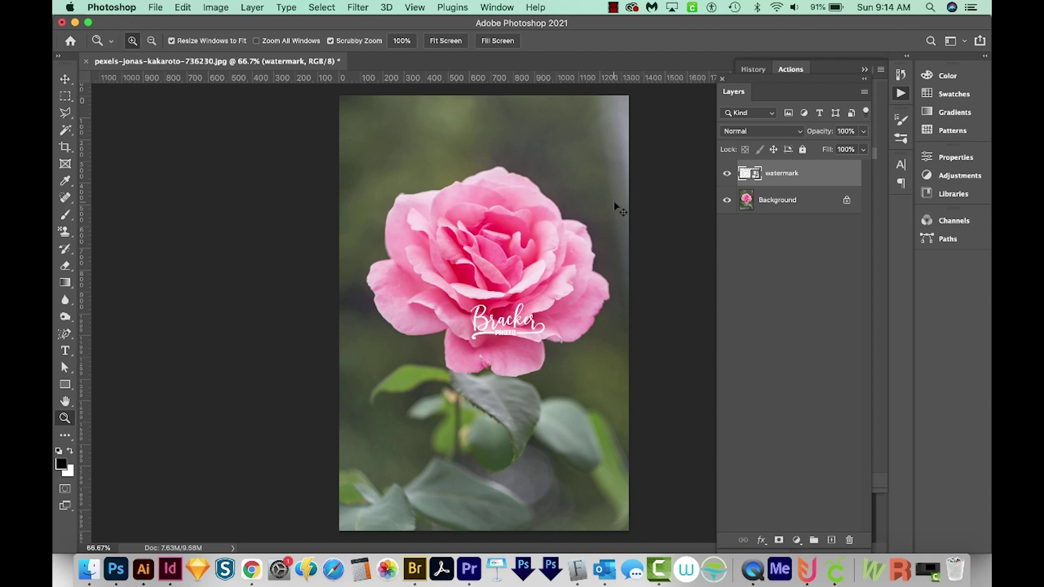
# - Align the watermark to the photo's bottom-right corner, nudge it inward, and deselect
pyautogui.press('super+a')
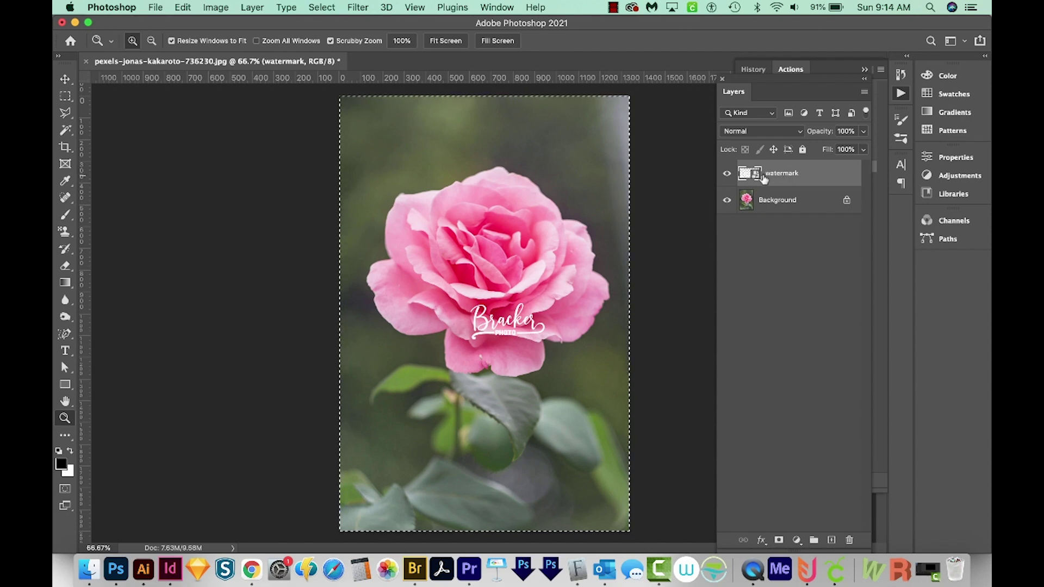
pyautogui.press('v')
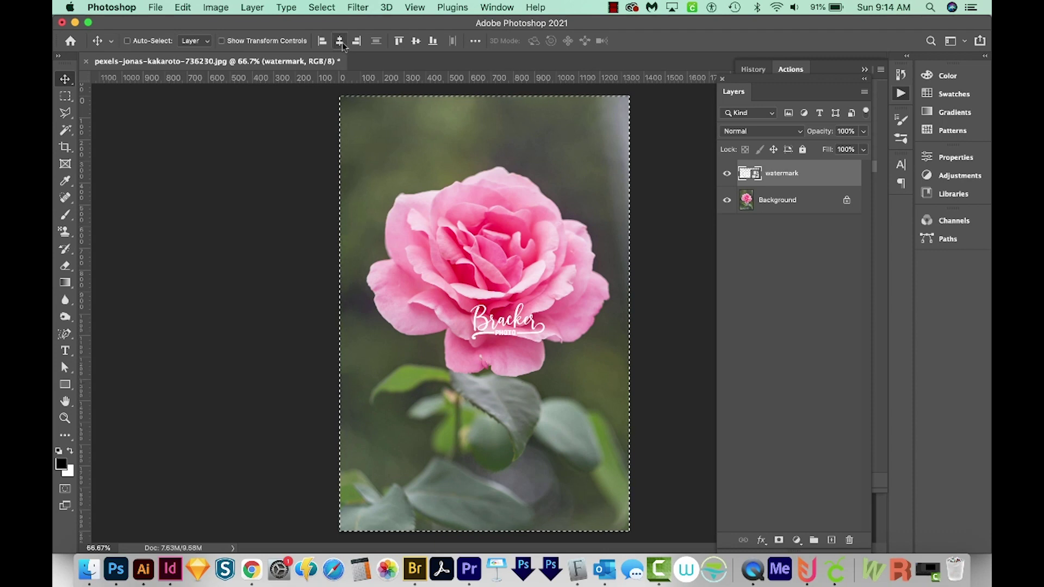
pyautogui.click(356, 41)
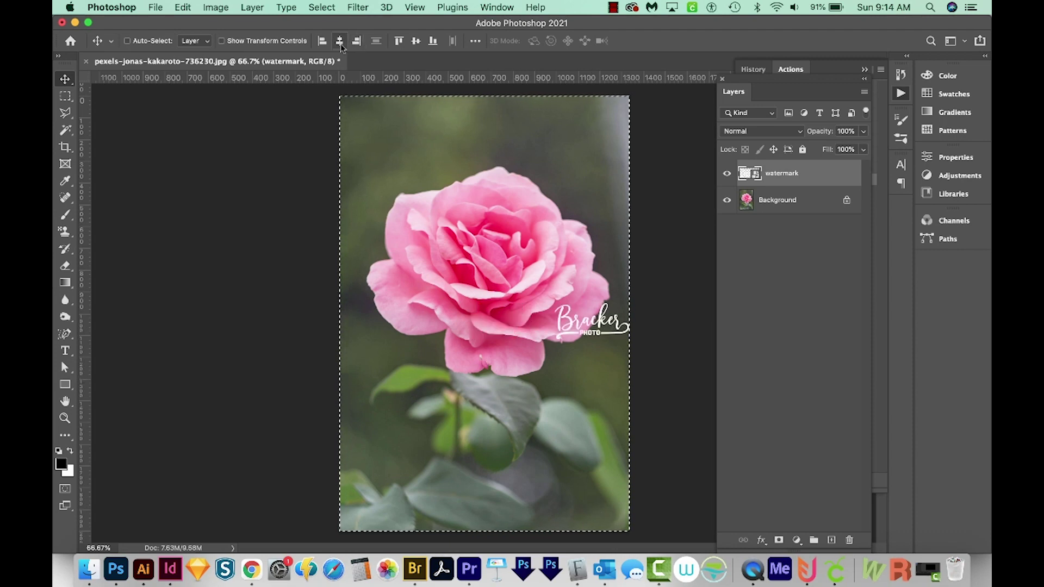
pyautogui.click(433, 41)
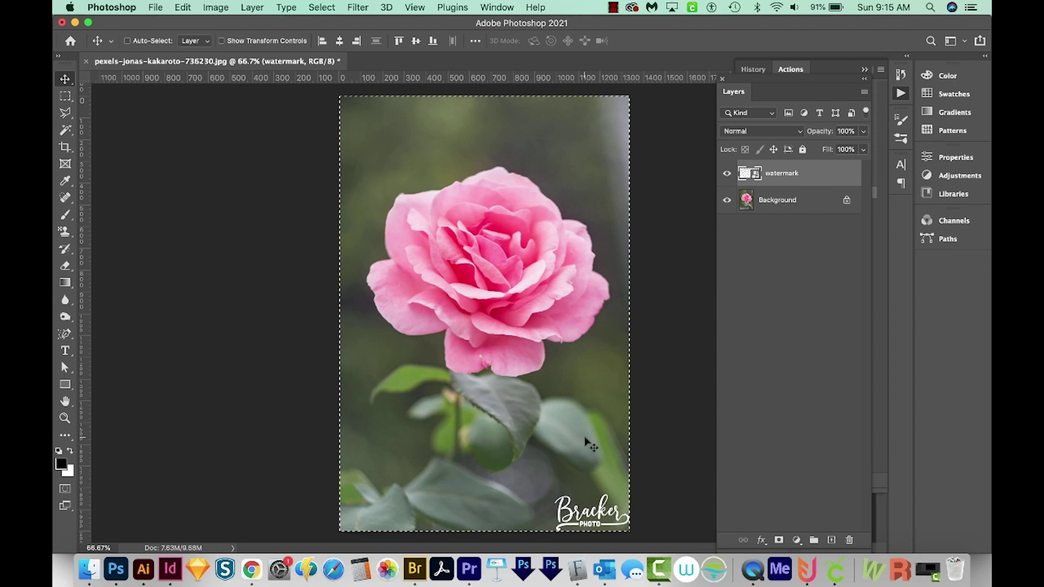
pyautogui.hotkey('shift', 'Left')
pyautogui.hotkey('shift', 'Left')
pyautogui.hotkey('shift', 'Left')
pyautogui.hotkey('shift', 'Left')
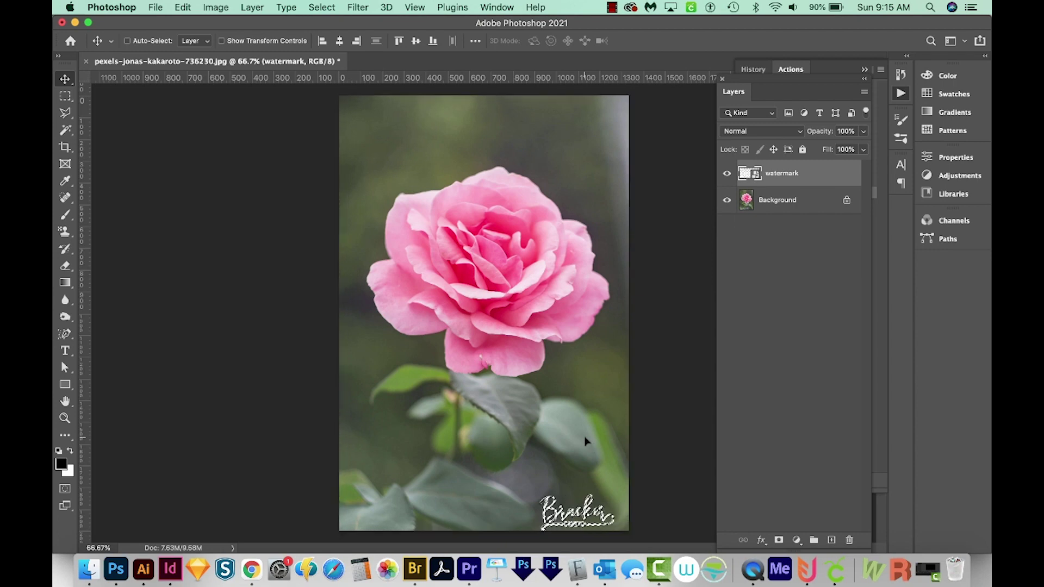
pyautogui.hotkey('shift', 'Up')
pyautogui.hotkey('shift', 'Up')
pyautogui.hotkey('shift', 'Up')
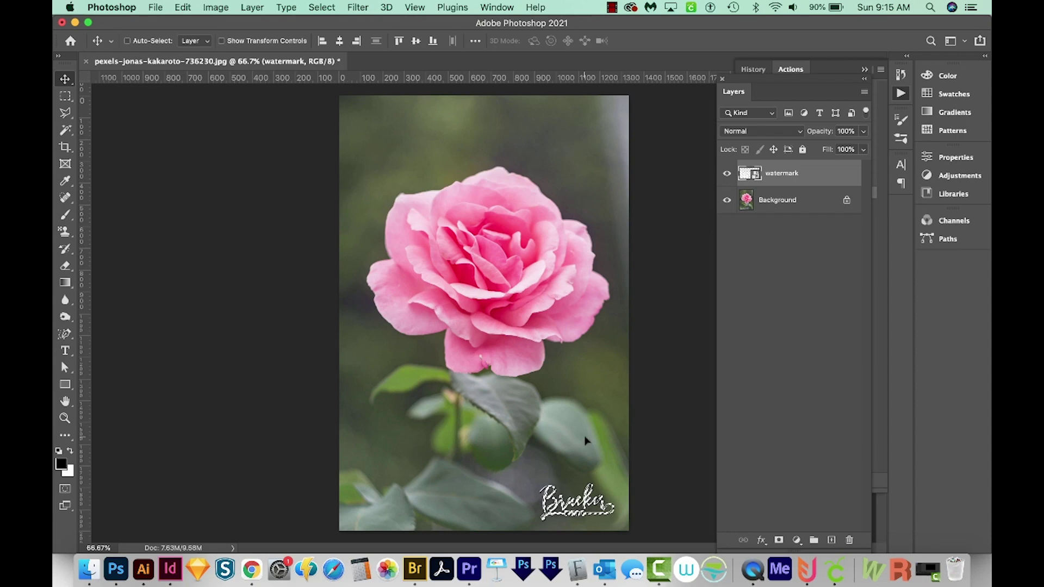
pyautogui.press('super+d')
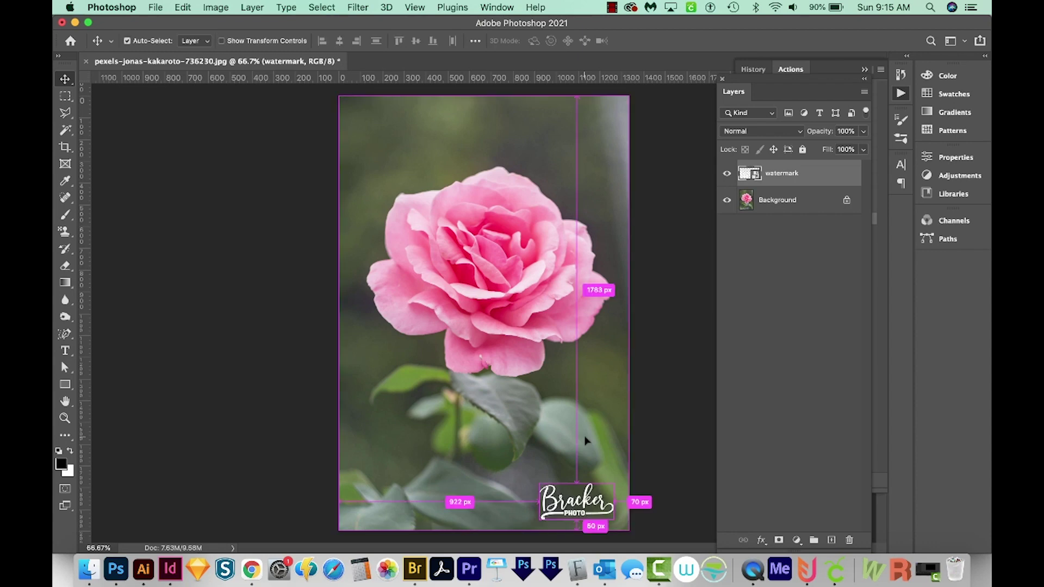
# - Review the steps recorded so far in the Watermark action
pyautogui.click(794, 68)
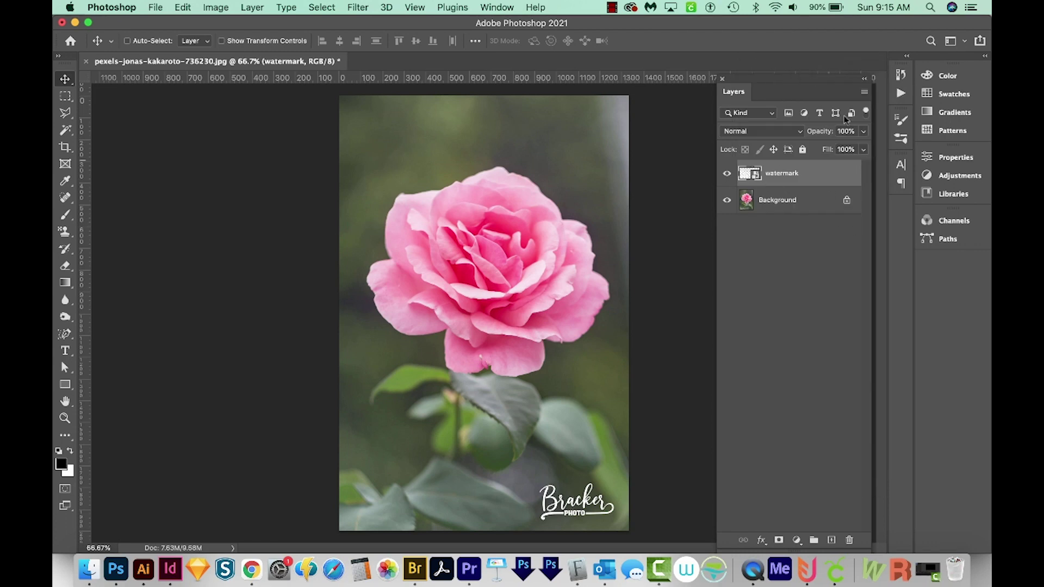
pyautogui.click(902, 96)
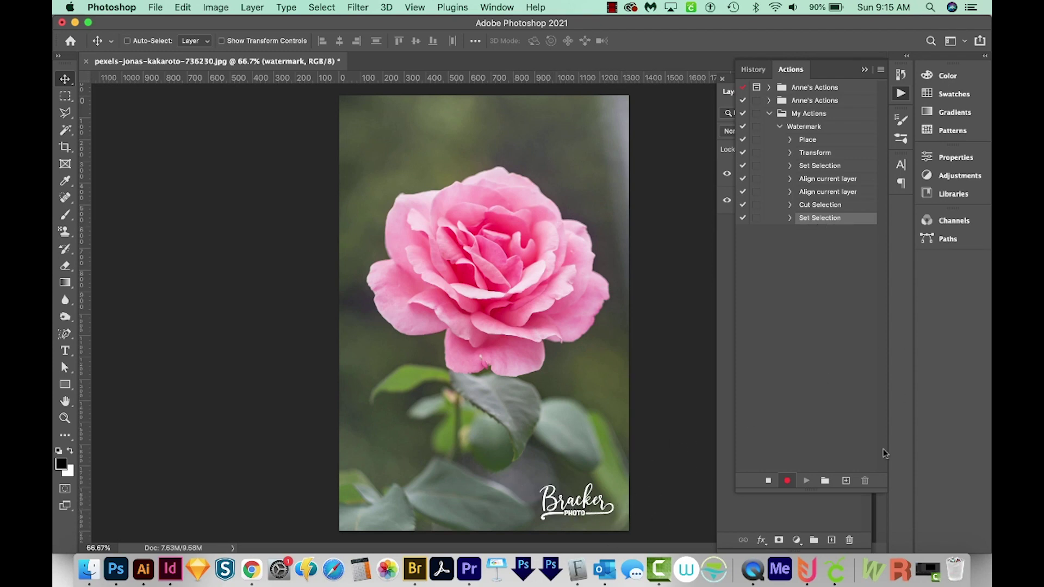
pyautogui.click(812, 522)
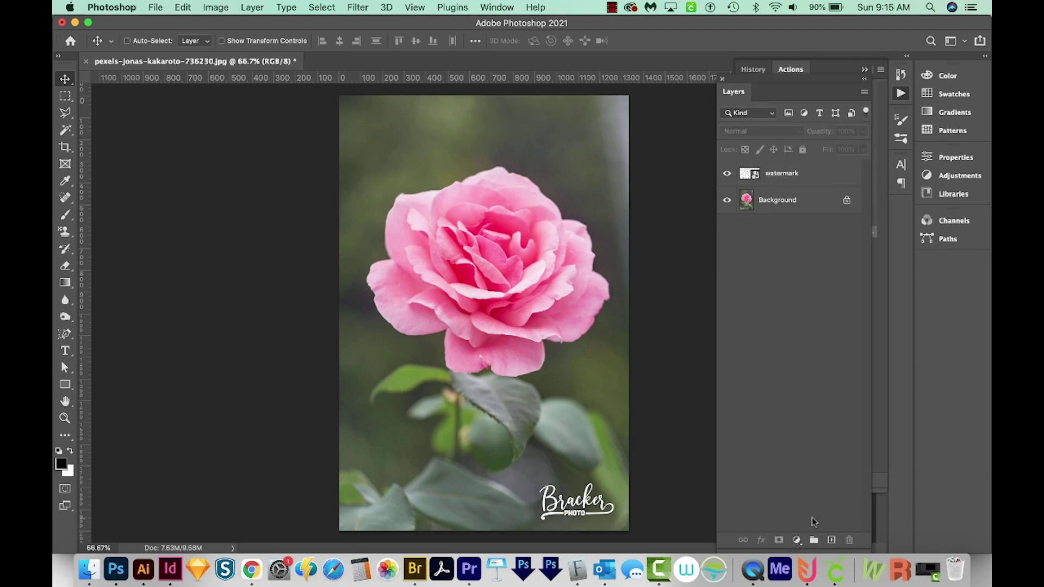
# - Set the watermark layer's opacity to 70%
pyautogui.click(797, 173)
pyautogui.click(845, 130)
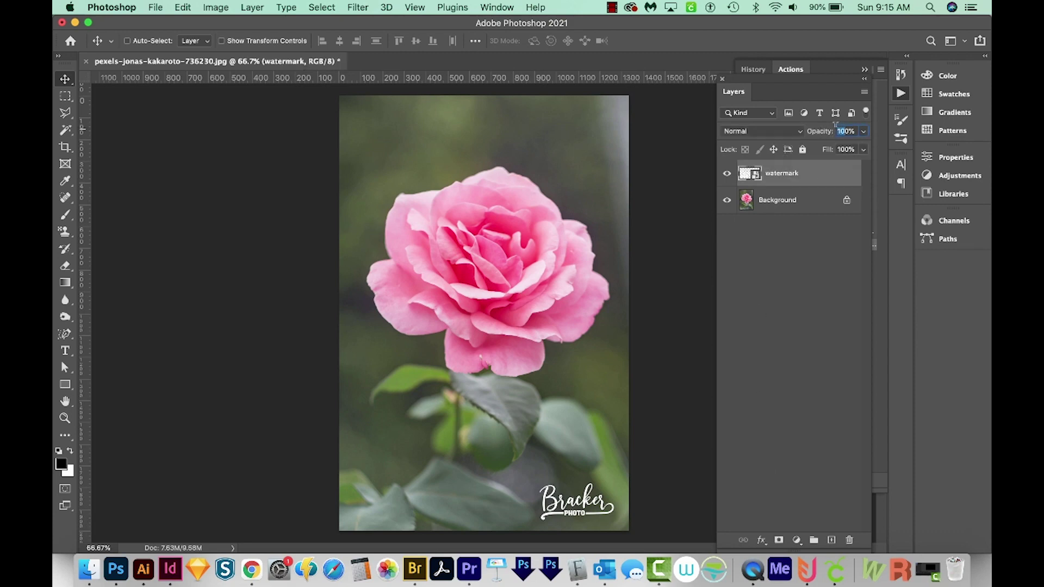
pyautogui.write('70')
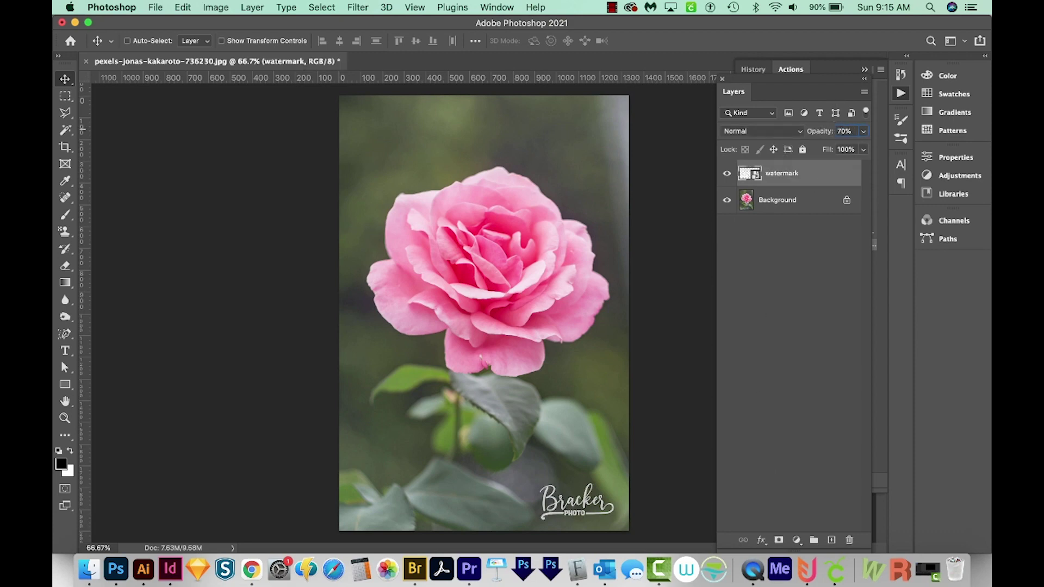
pyautogui.press('Return')
pyautogui.click(795, 69)
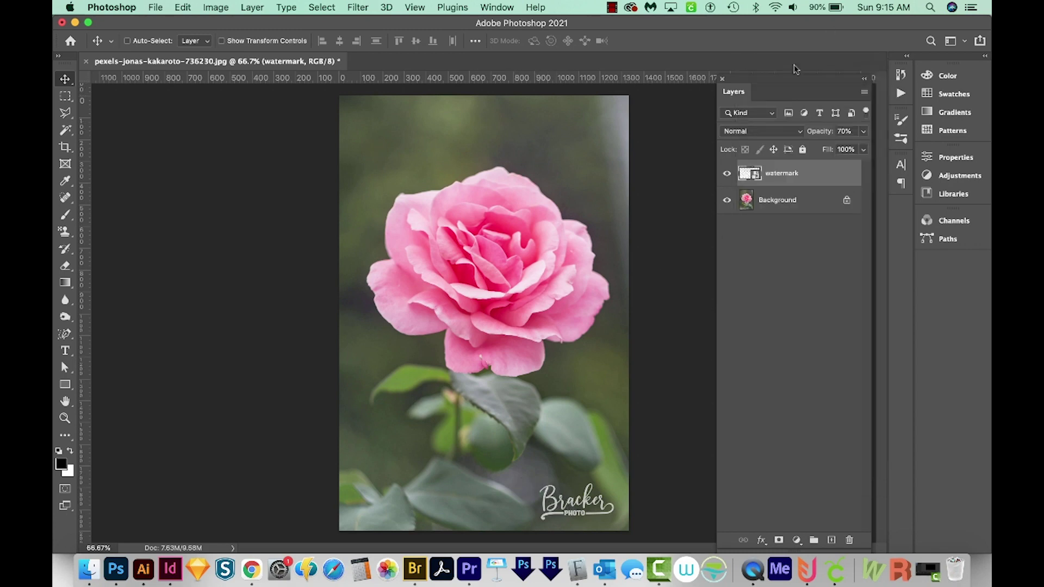
# - Verify the Set current layer step shows Opacity 70%, then stop recording the Watermark action
pyautogui.hotkey('alt', 'F9')
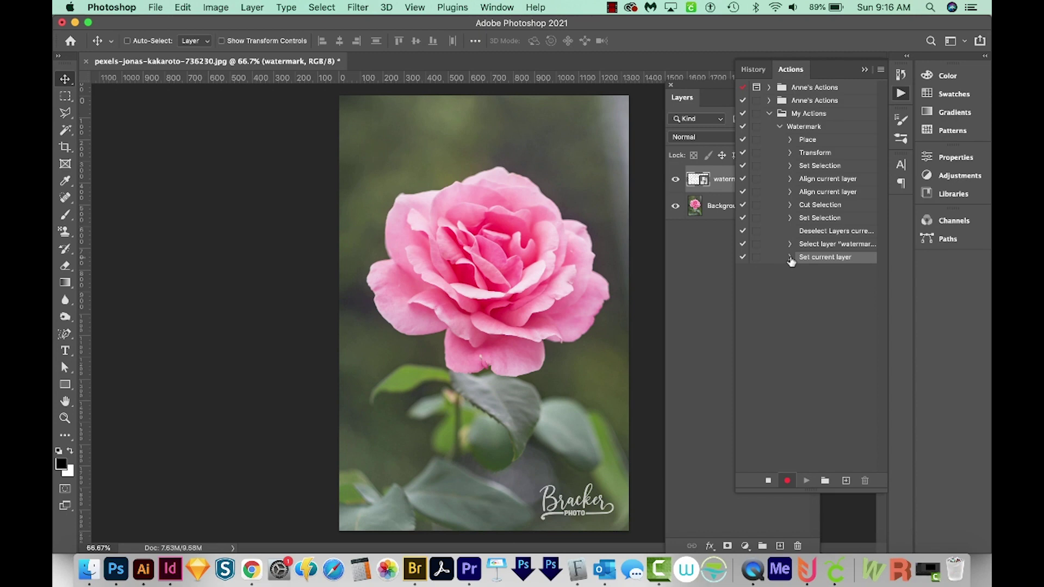
pyautogui.click(789, 257)
pyautogui.click(790, 257)
pyautogui.click(787, 479)
pyautogui.click(769, 481)
pyautogui.click(816, 118)
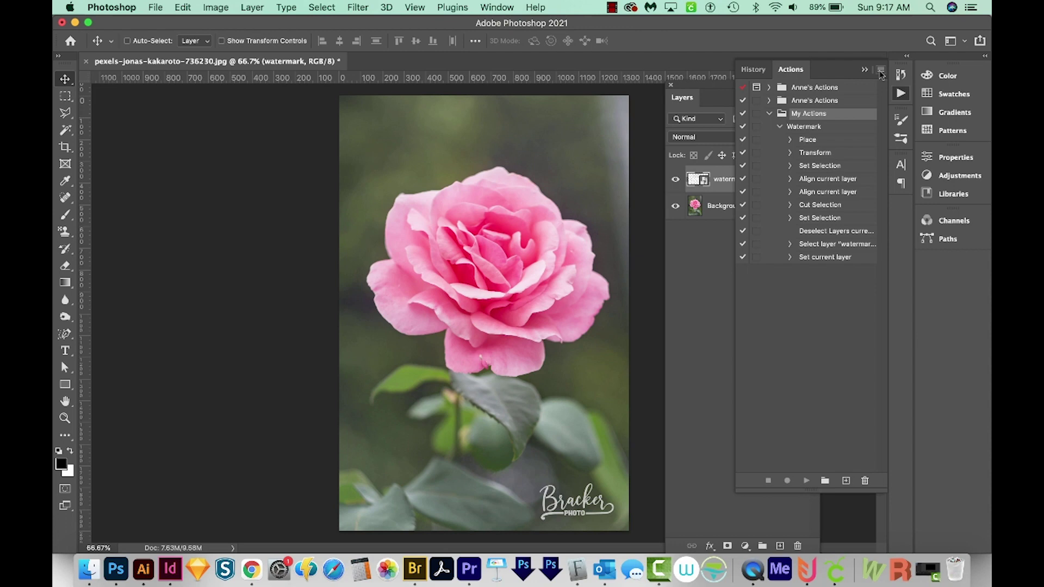
# - Save the My Actions set as My Actions.atn and close the rose photo
pyautogui.click(881, 71)
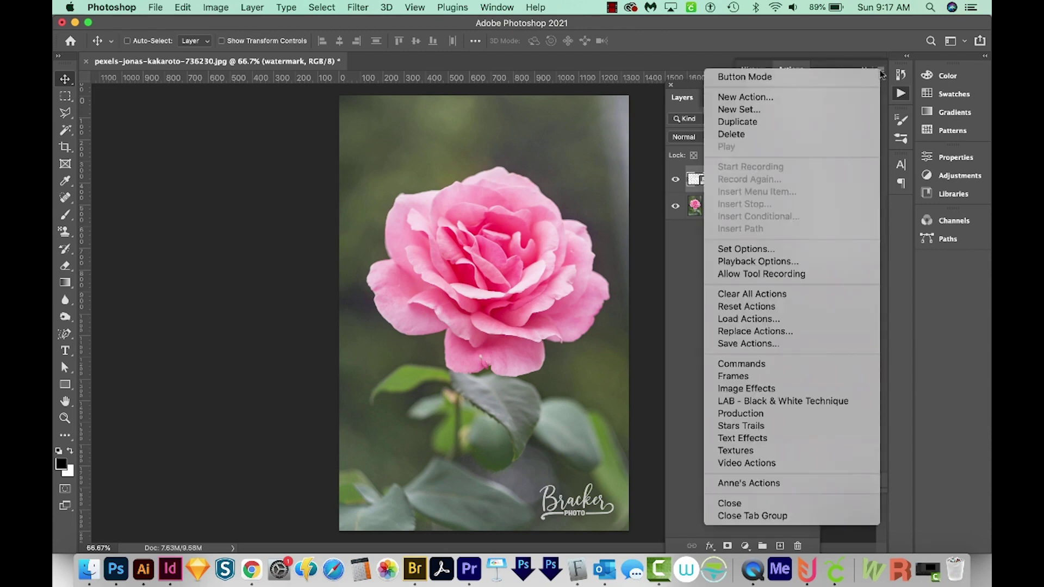
pyautogui.click(776, 344)
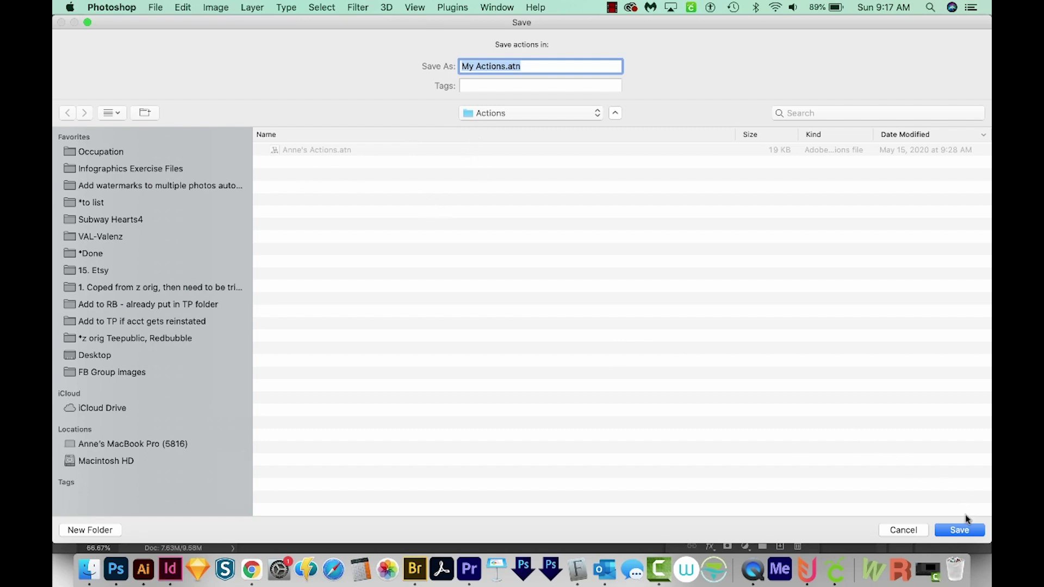
pyautogui.click(959, 531)
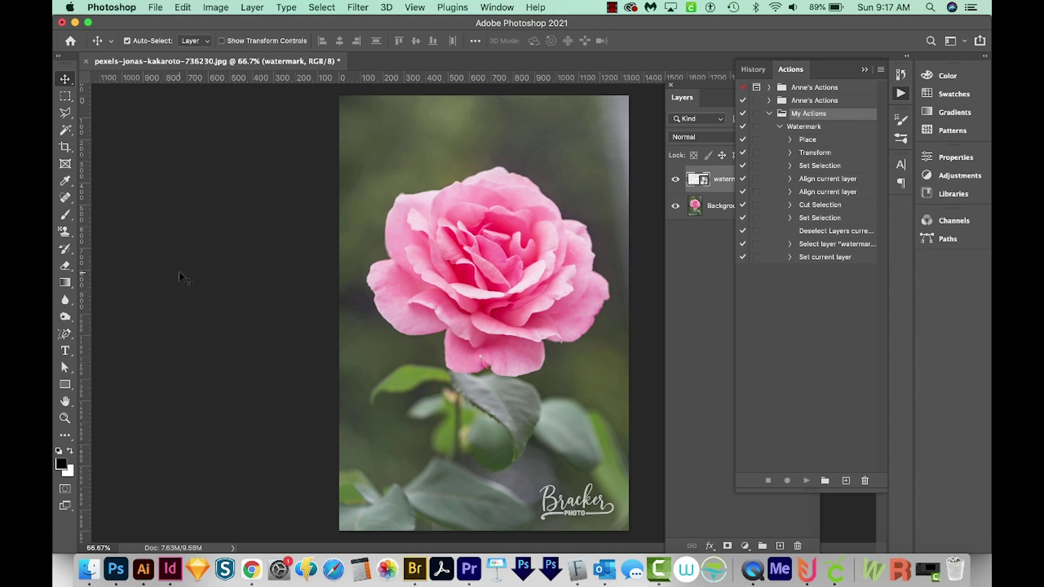
pyautogui.press('super+w')
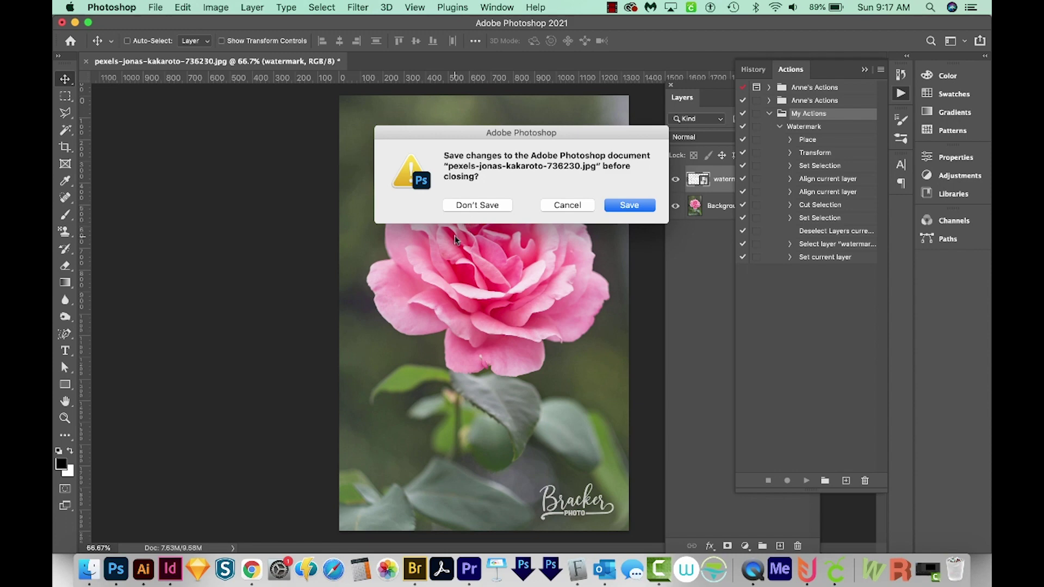
# - Discard the rose photo's changes and send the clara-ngo, cottonbro and moose JPEGs to Photoshop
pyautogui.click(478, 206)
pyautogui.click(90, 569)
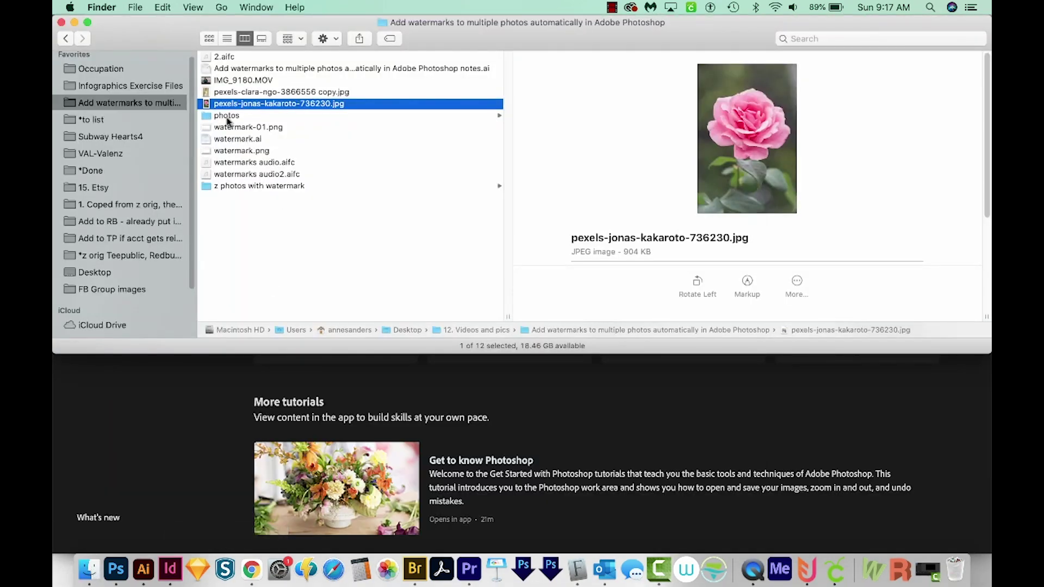
pyautogui.click(243, 116)
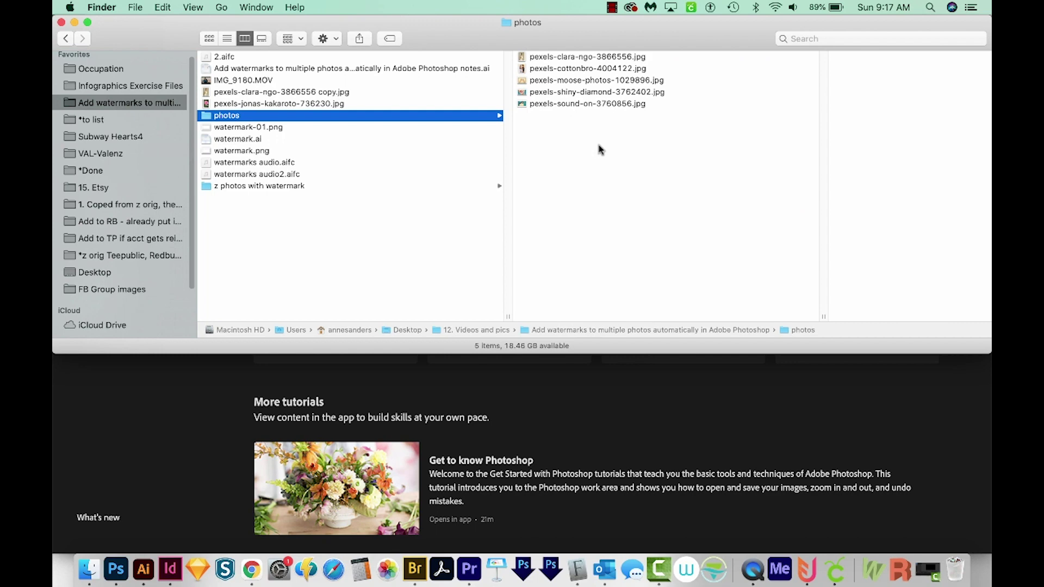
pyautogui.moveTo(690, 55); pyautogui.dragTo(669, 82)
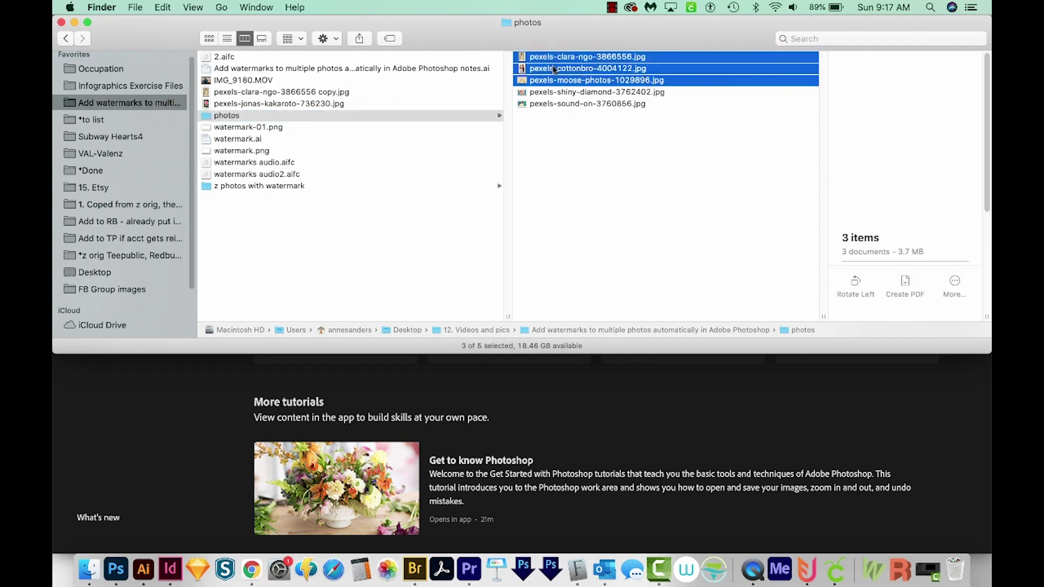
pyautogui.moveTo(544, 57); pyautogui.dragTo(117, 575)
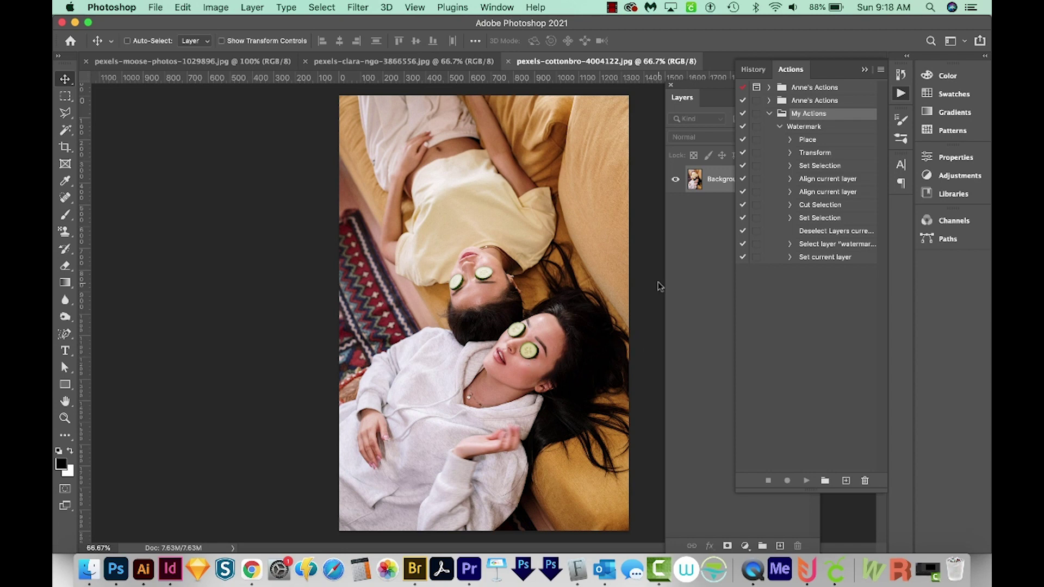
# - Play the Watermark action on the cottonbro and clara-ngo photos, moving and shrinking clara-ngo's watermark
pyautogui.click(805, 126)
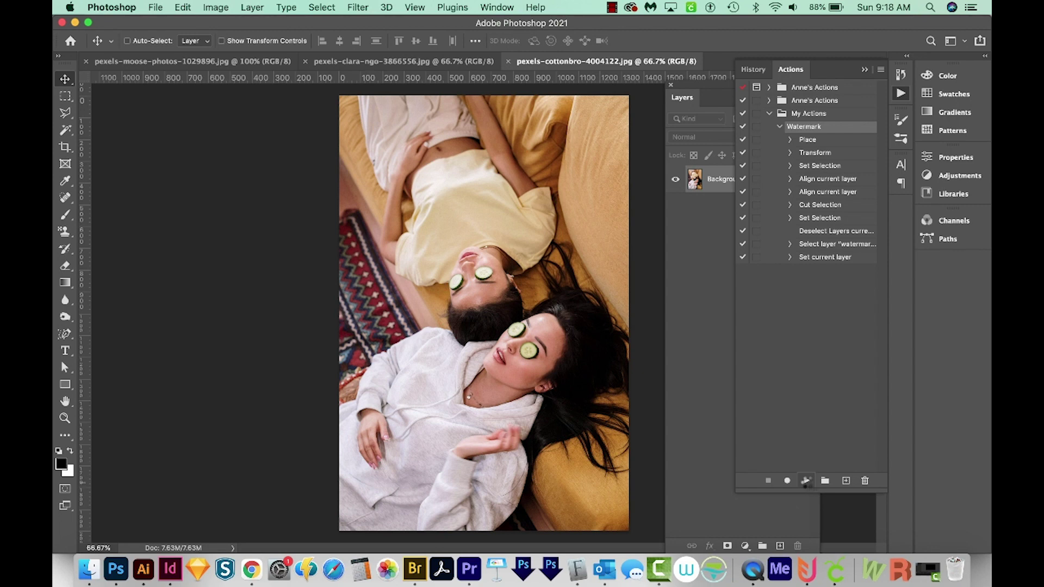
pyautogui.click(806, 480)
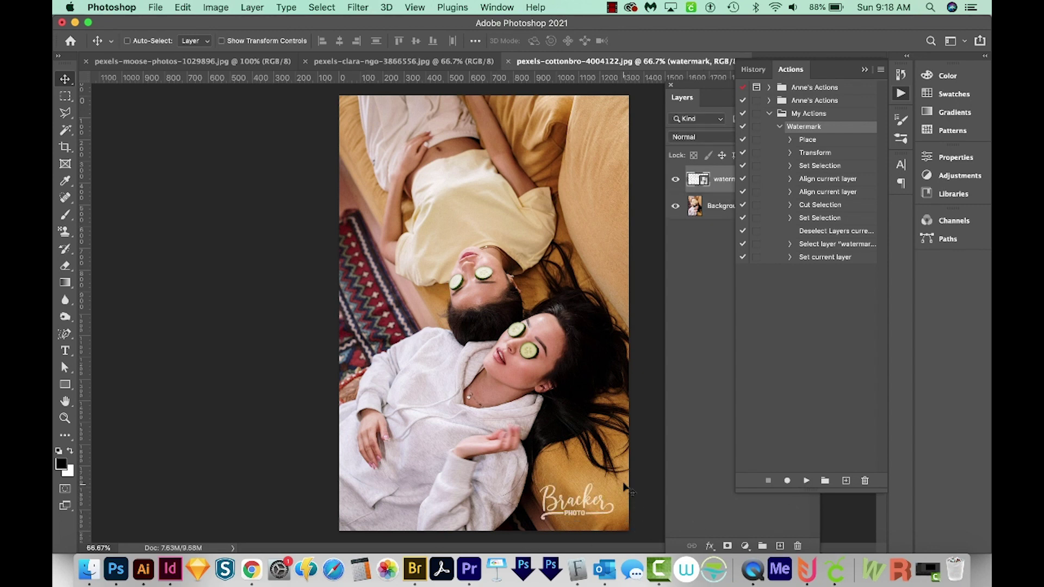
pyautogui.hotkey('ctrl', 'shift', 'Tab')
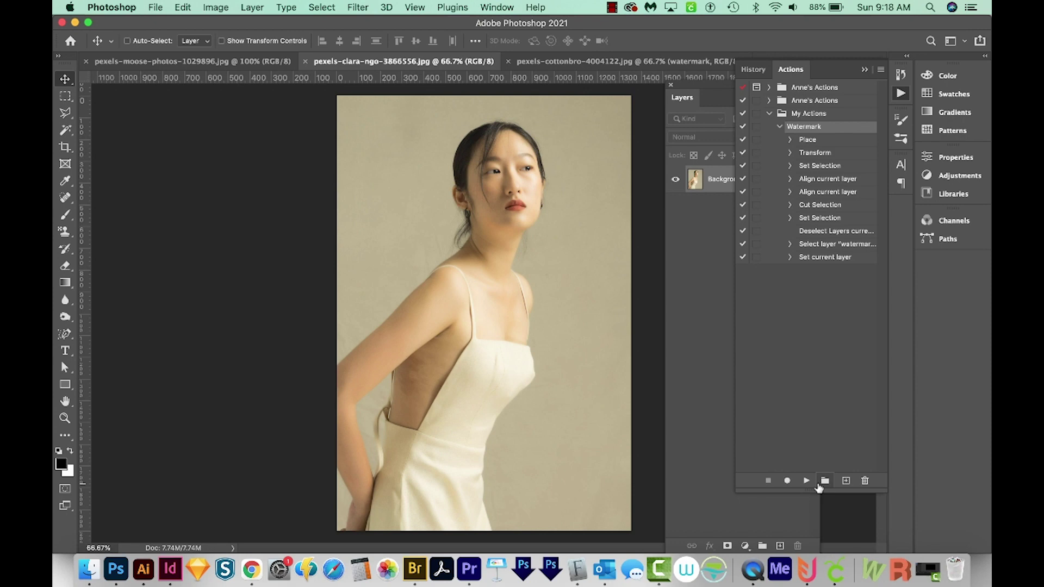
pyautogui.click(806, 481)
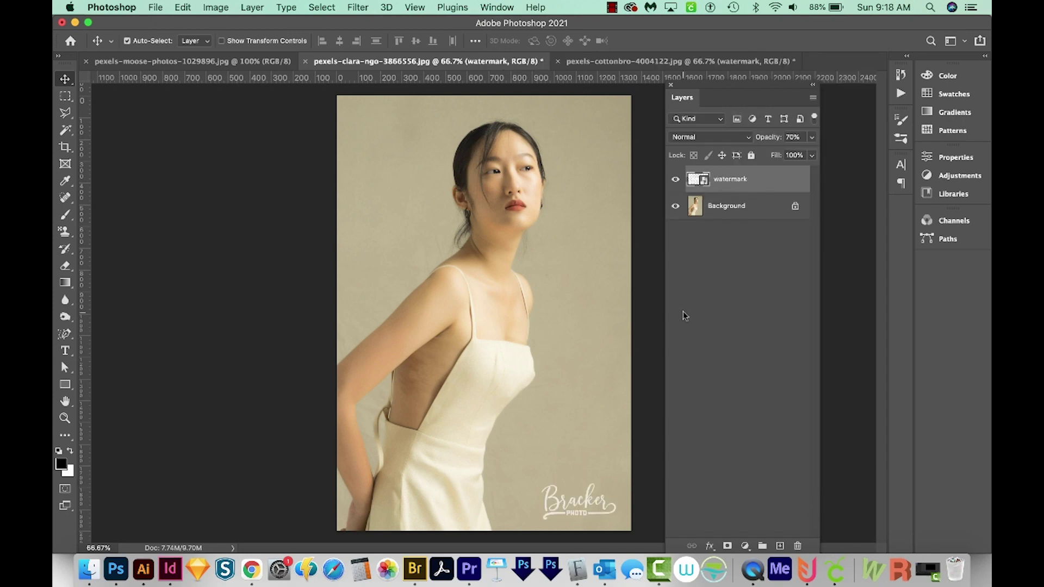
pyautogui.moveTo(587, 525); pyautogui.dragTo(577, 510)
pyautogui.moveTo(540, 477); pyautogui.dragTo(549, 483)
pyautogui.press('Return')
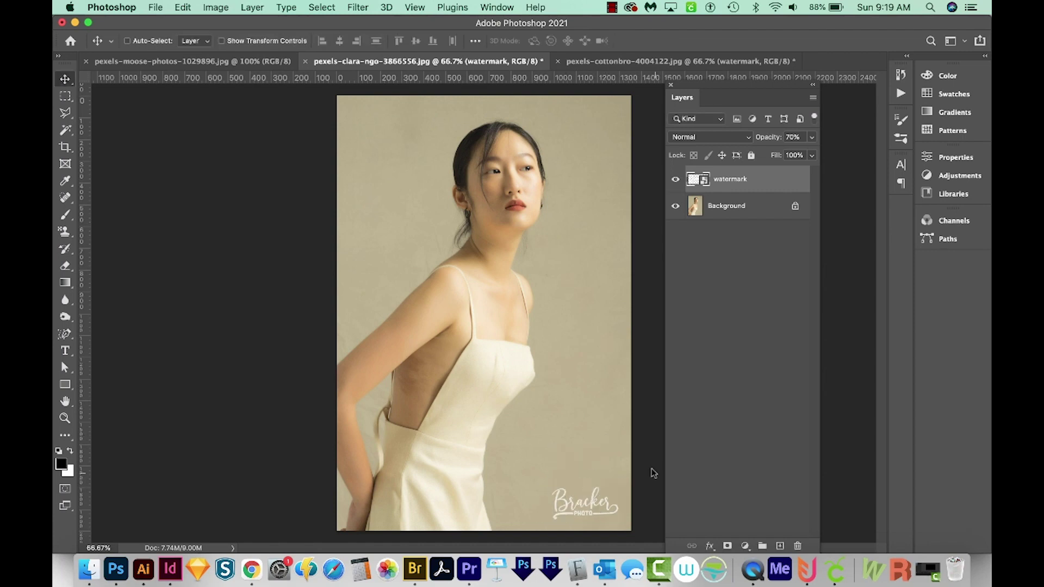
# - Close the moose, clara-ngo and cottonbro photos without saving
pyautogui.hotkey('ctrl', 'shift', 'Tab')
pyautogui.press('super+w')
pyautogui.press('super+w')
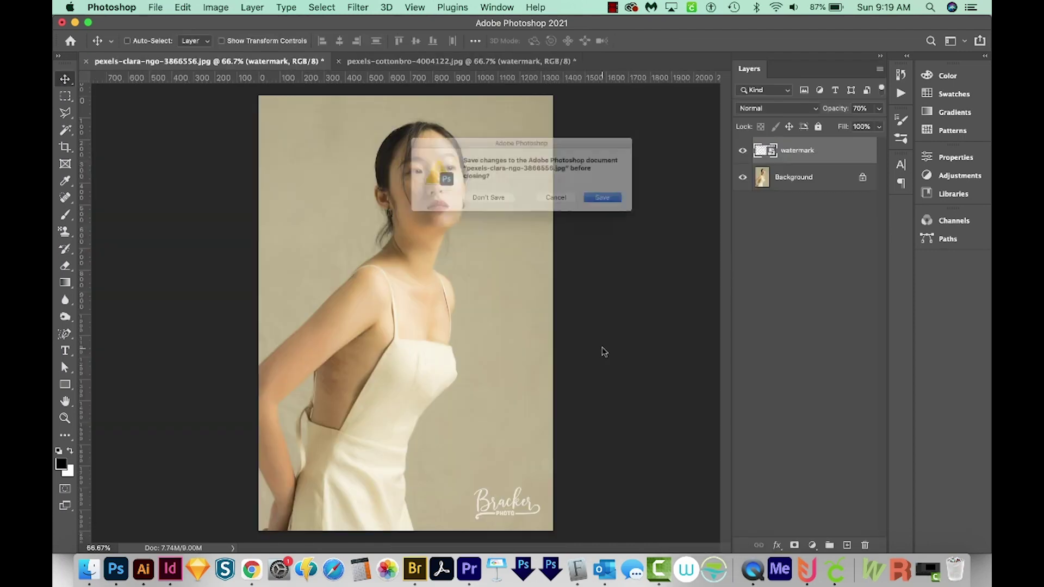
pyautogui.press('super+d')
pyautogui.press('super+w')
pyautogui.press('super+d')
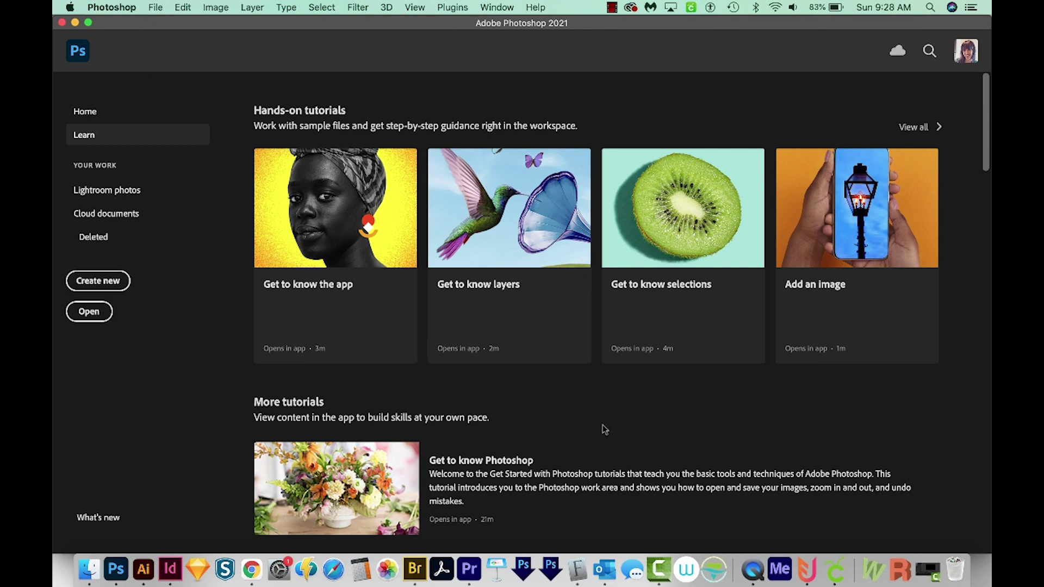
# - Open the Image Processor and set the photos folder as its source
pyautogui.click(156, 7)
pyautogui.moveTo(208, 317)
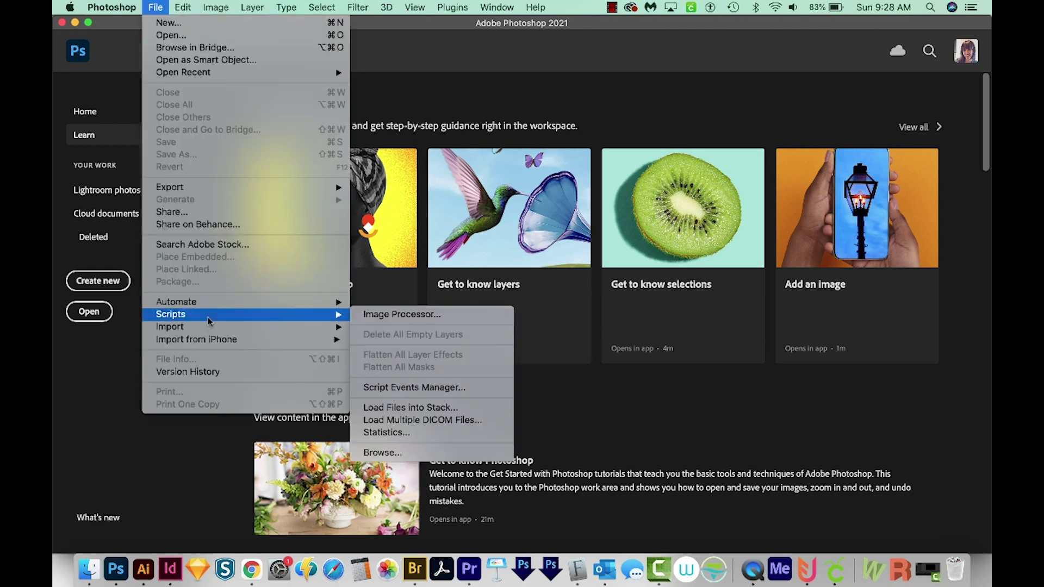
pyautogui.click(403, 316)
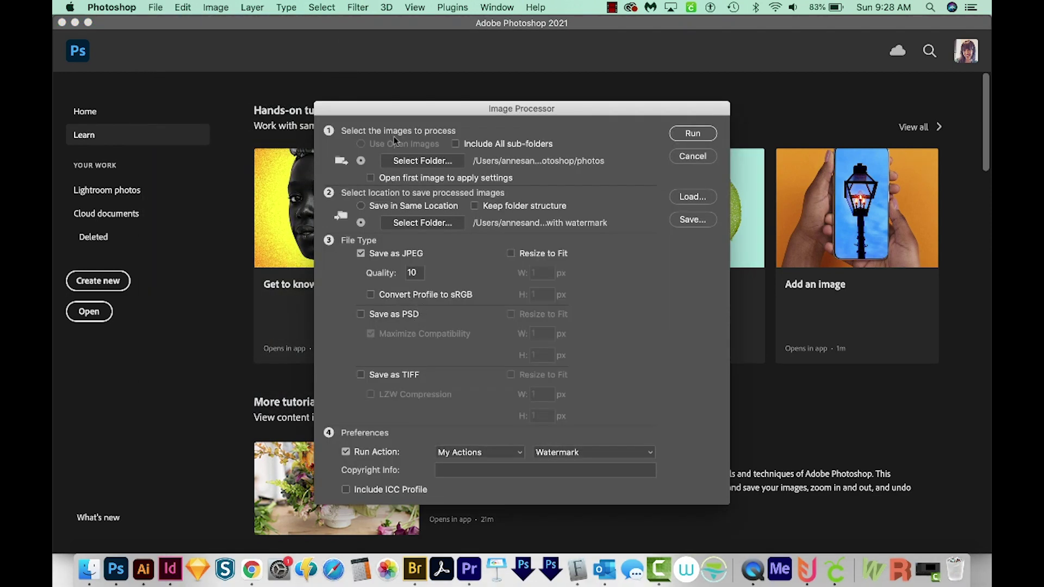
pyautogui.moveTo(342, 131); pyautogui.dragTo(318, 111)
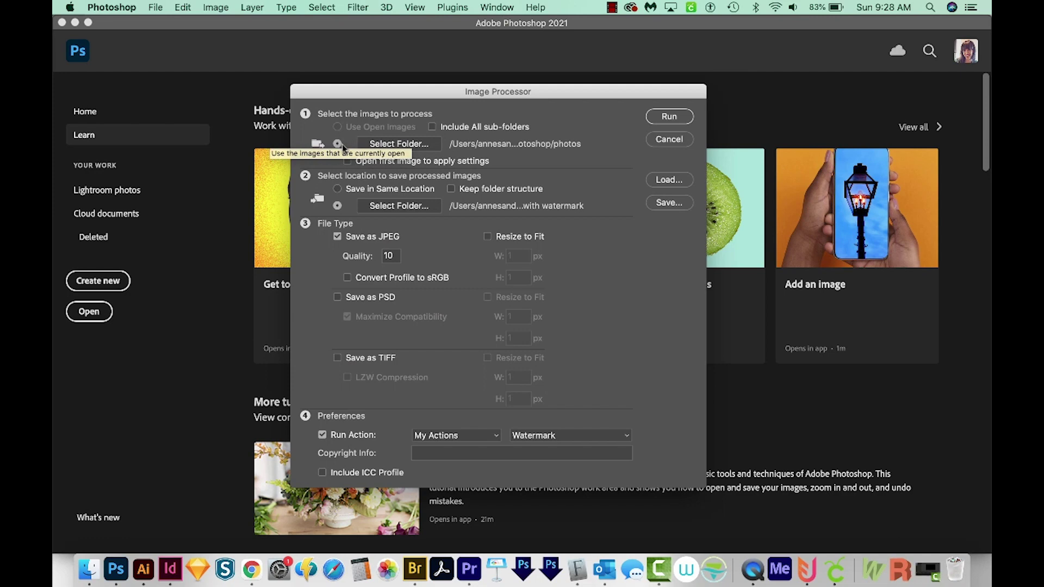
pyautogui.click(414, 145)
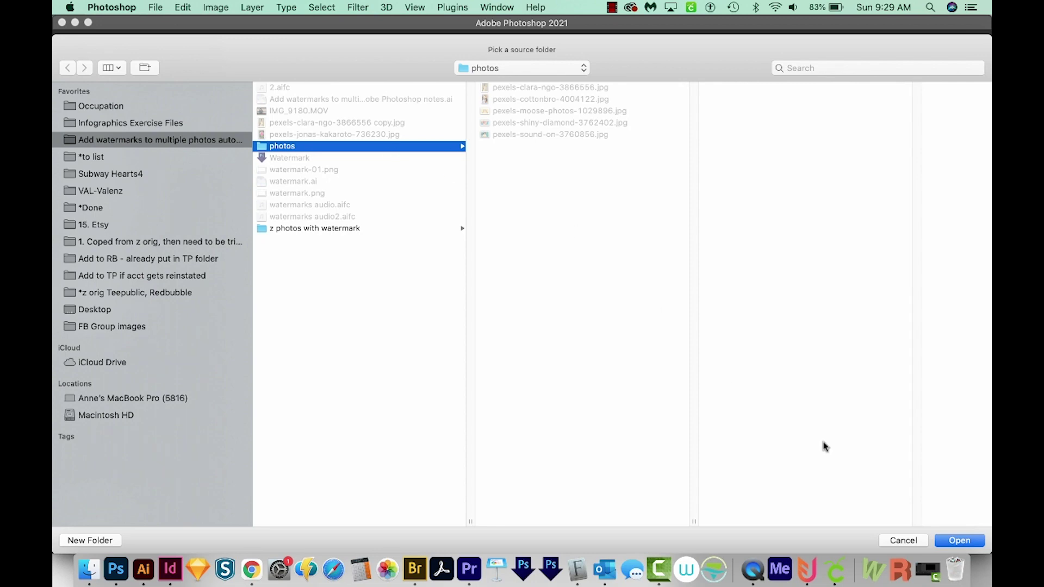
pyautogui.click(960, 541)
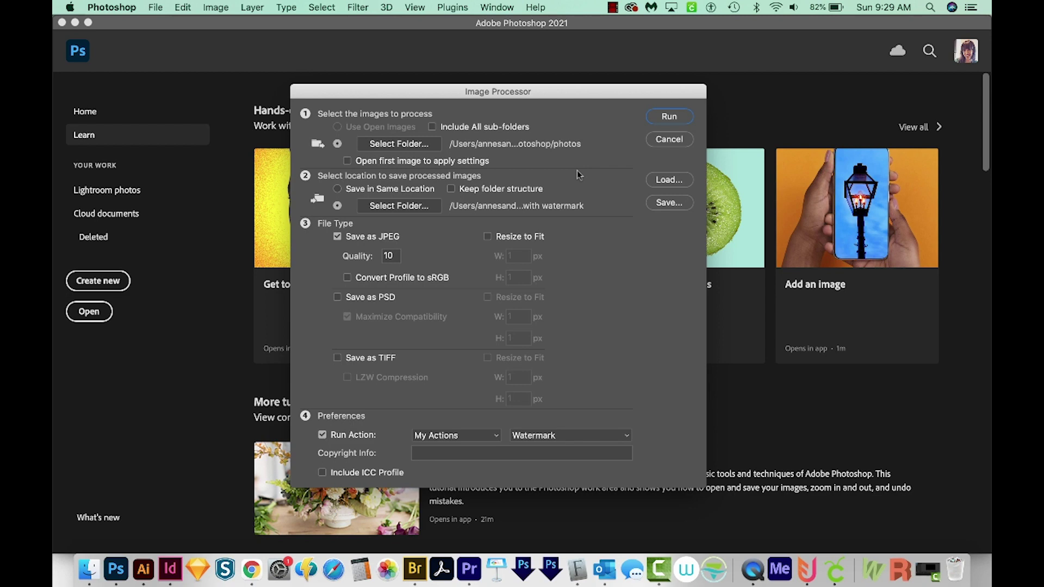
# - Output quality-10 JPEGs to z photos with watermark using My Actions > Watermark, and run it
pyautogui.click(390, 209)
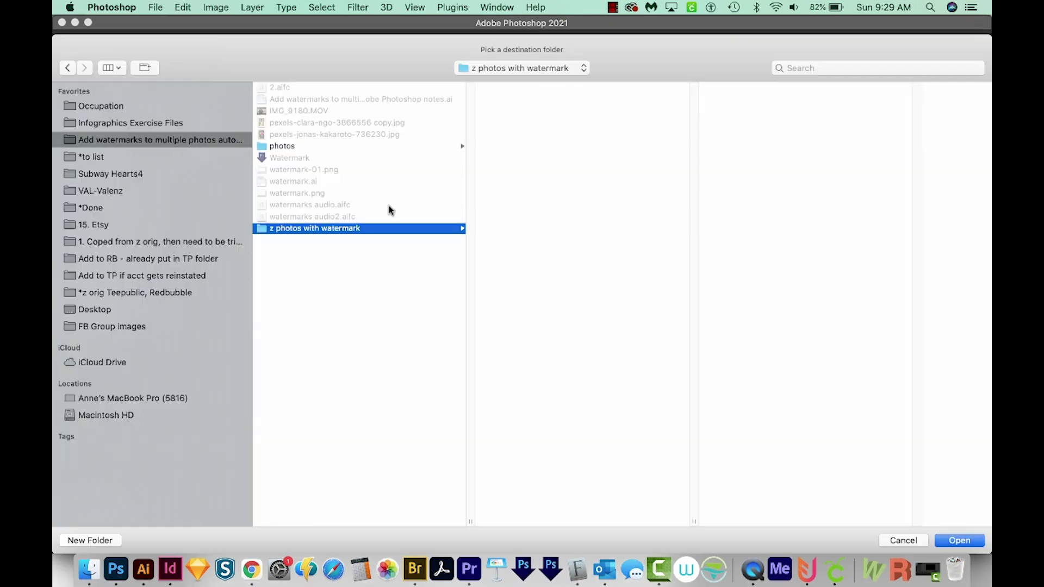
pyautogui.click(329, 299)
pyautogui.click(335, 231)
pyautogui.click(968, 544)
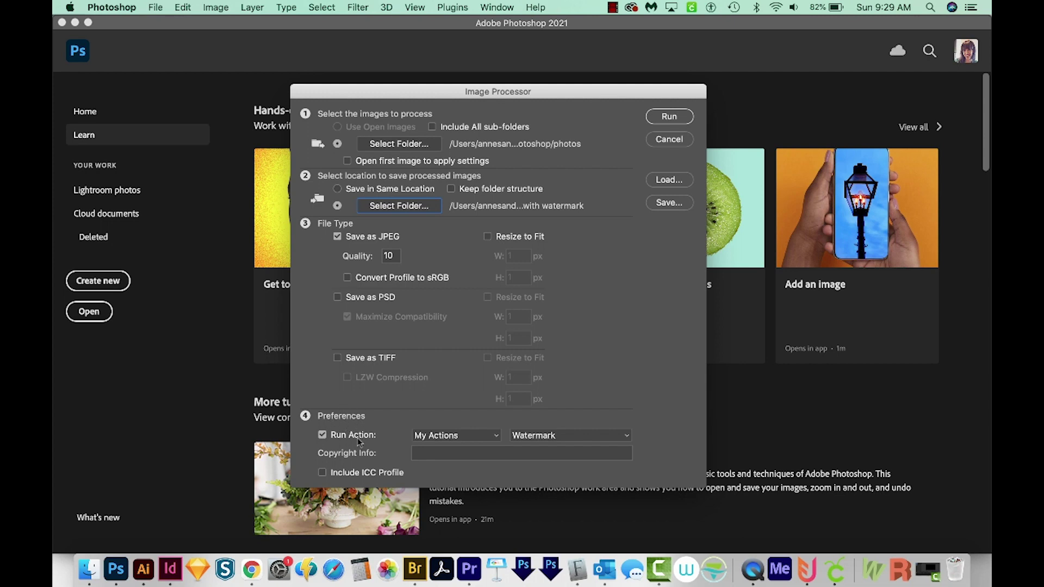
pyautogui.click(499, 439)
pyautogui.click(443, 471)
pyautogui.click(670, 117)
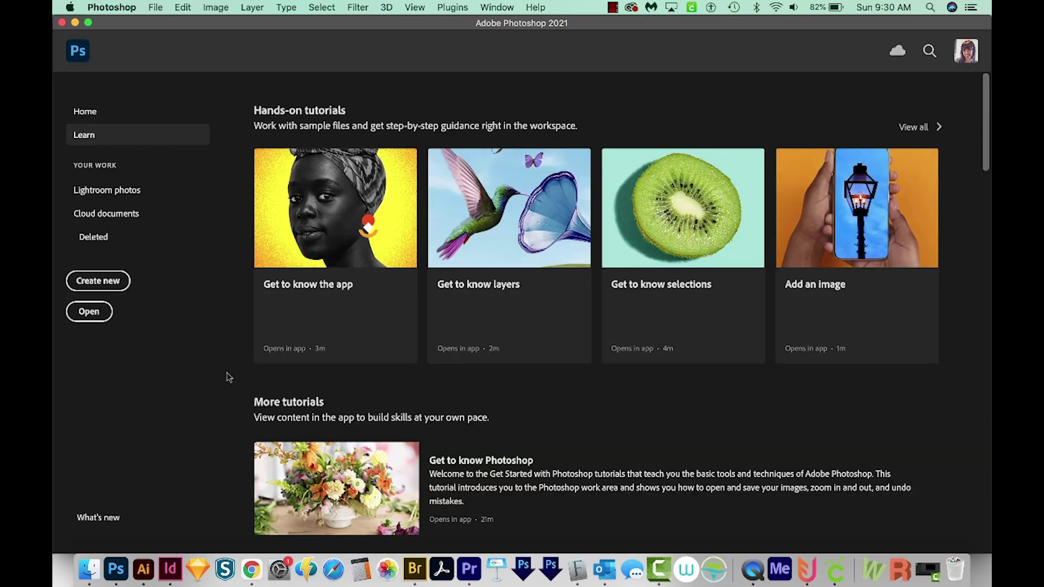
# - Quick Look through the watermarked JPEGs in z photos with watermark > JPEG
pyautogui.click(91, 578)
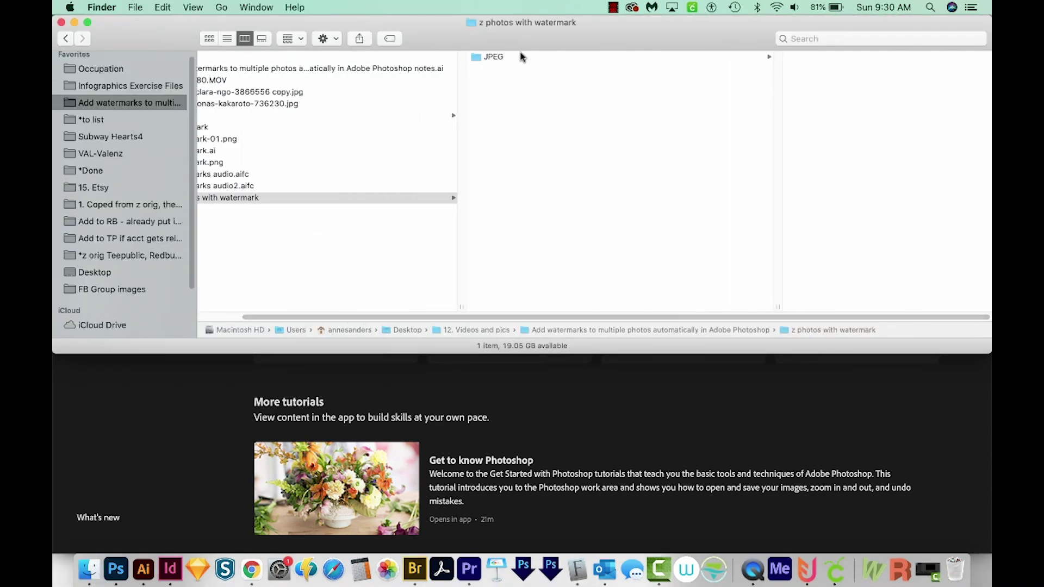
pyautogui.click(522, 57)
pyautogui.click(769, 56)
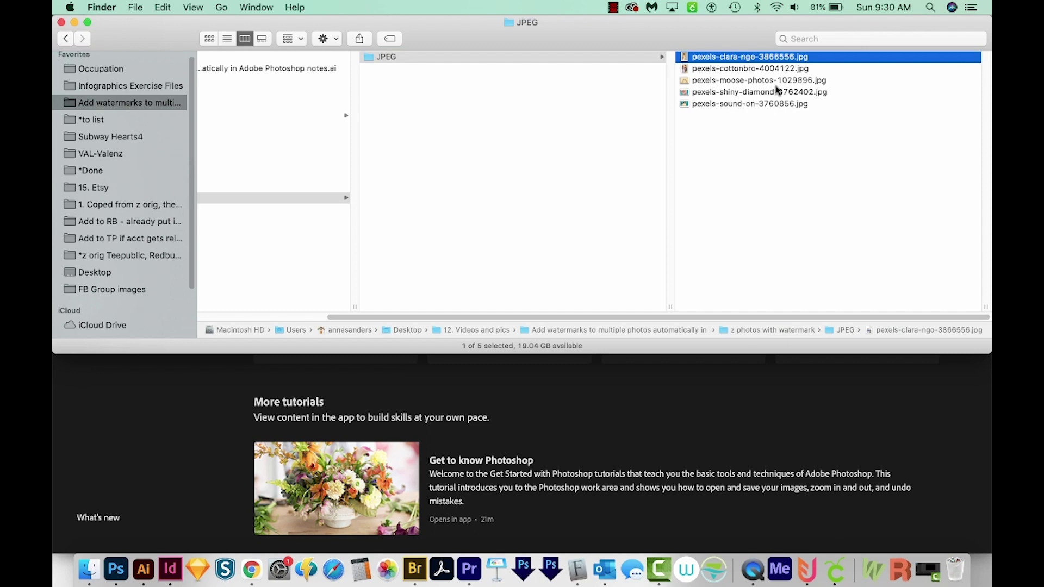
pyautogui.press('space')
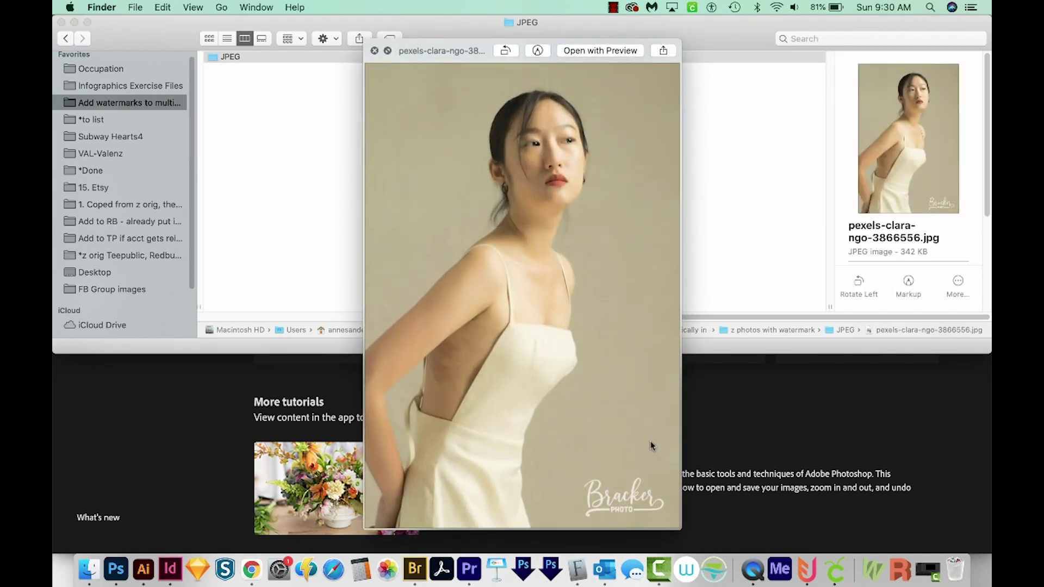
pyautogui.press('Down')
pyautogui.press('Down')
pyautogui.press('Down')
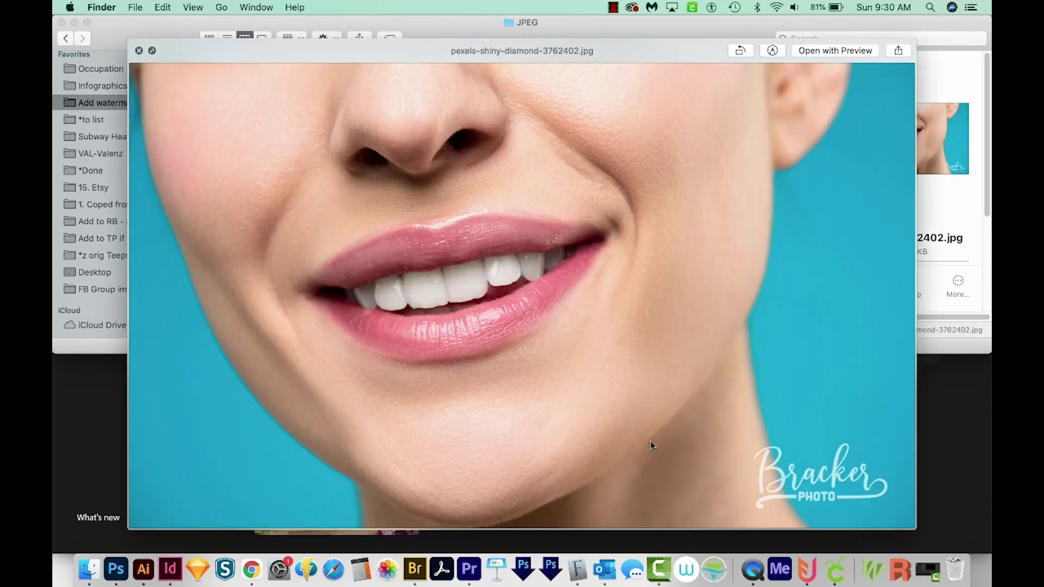
pyautogui.press('Down')
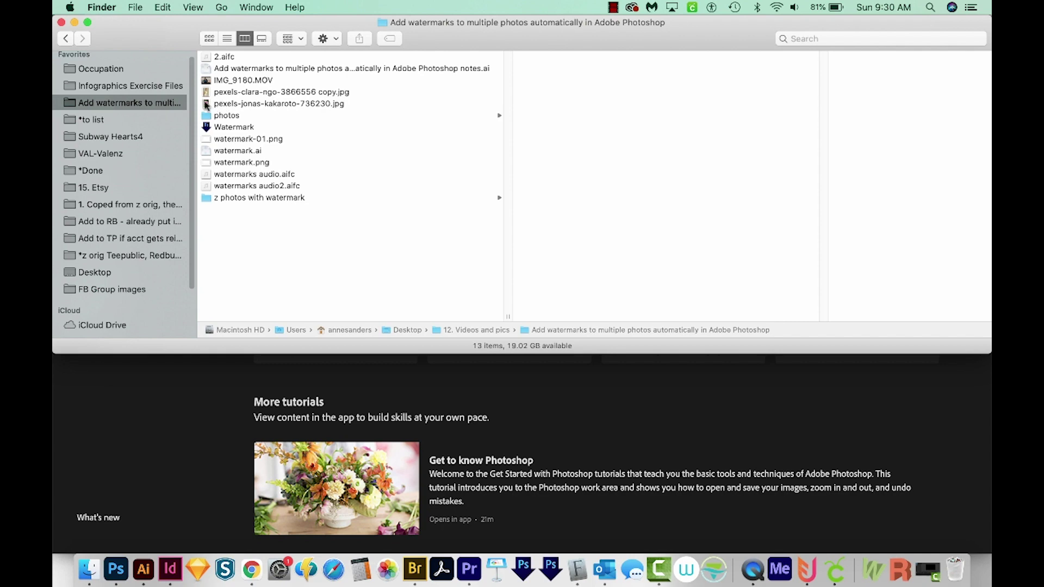
# - Watermark the rose photo, then duplicate the Watermark action and rename the copy 'Batch multiple'
pyautogui.moveTo(206, 104); pyautogui.dragTo(115, 571)
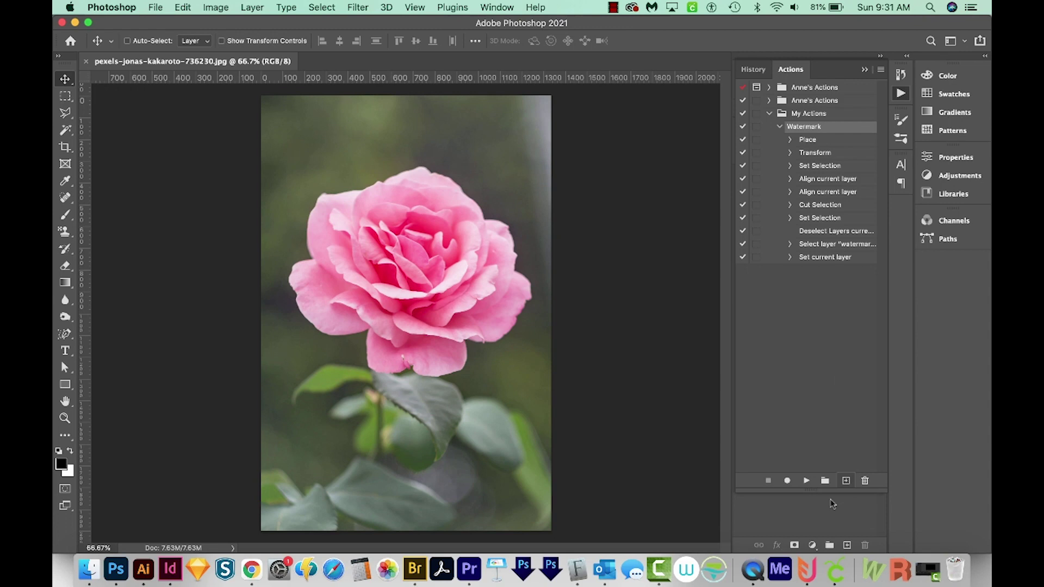
pyautogui.click(808, 482)
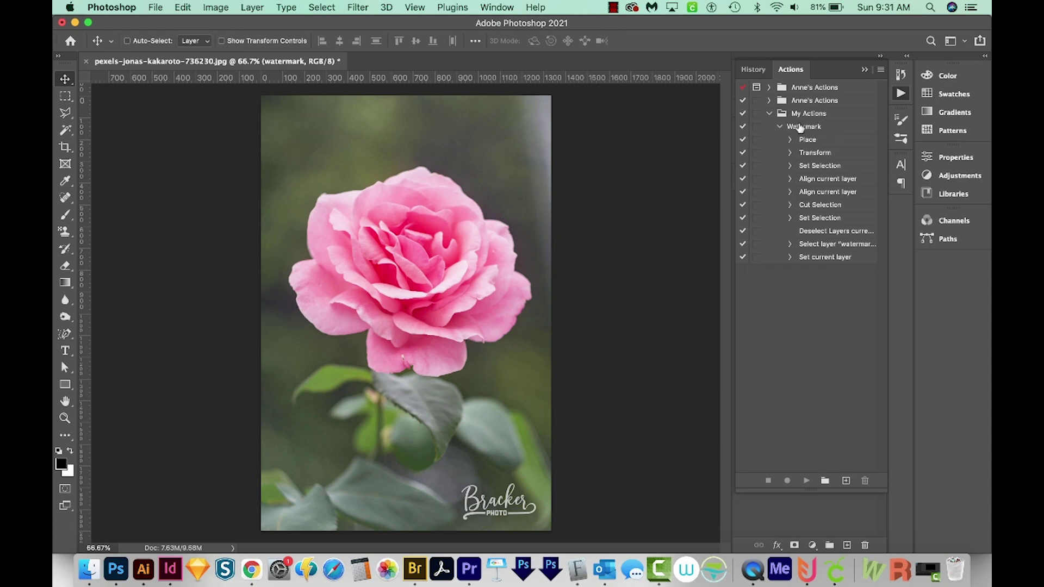
pyautogui.moveTo(799, 128); pyautogui.dragTo(845, 481)
pyautogui.moveTo(846, 481); pyautogui.dragTo(846, 481)
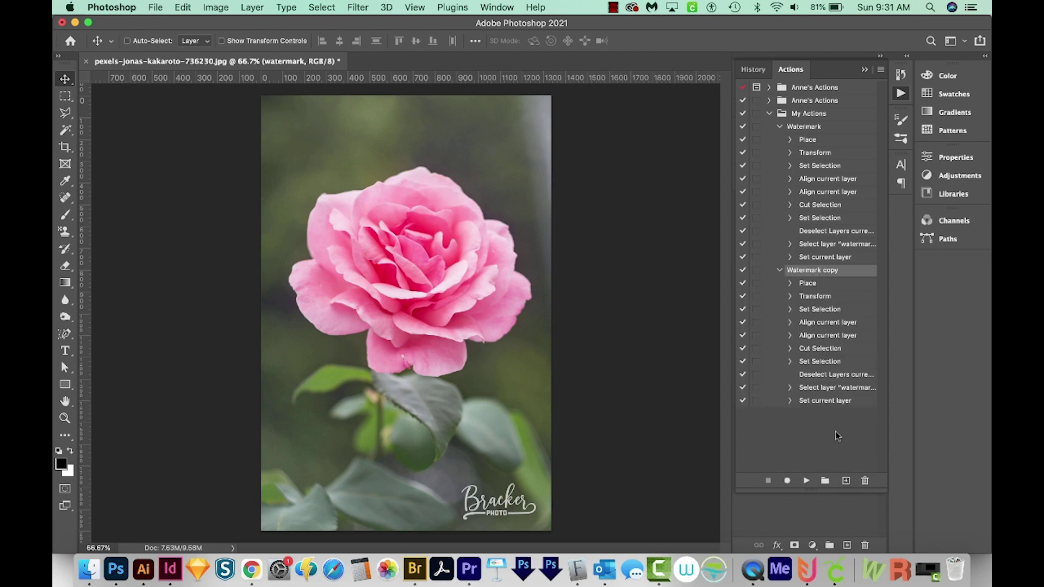
pyautogui.doubleClick(824, 270)
pyautogui.doubleClick(824, 270)
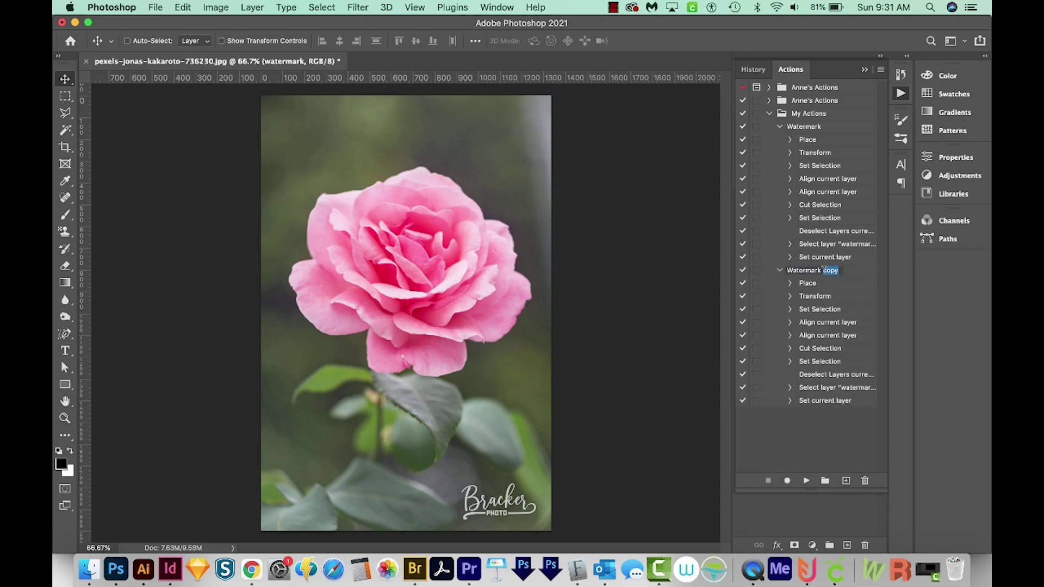
pyautogui.tripleClick(822, 270)
pyautogui.write('Batch multiple')
pyautogui.press('Return')
# - Record a Save As JPEG step into Batch multiple, adding '2' to the file name
pyautogui.click(825, 402)
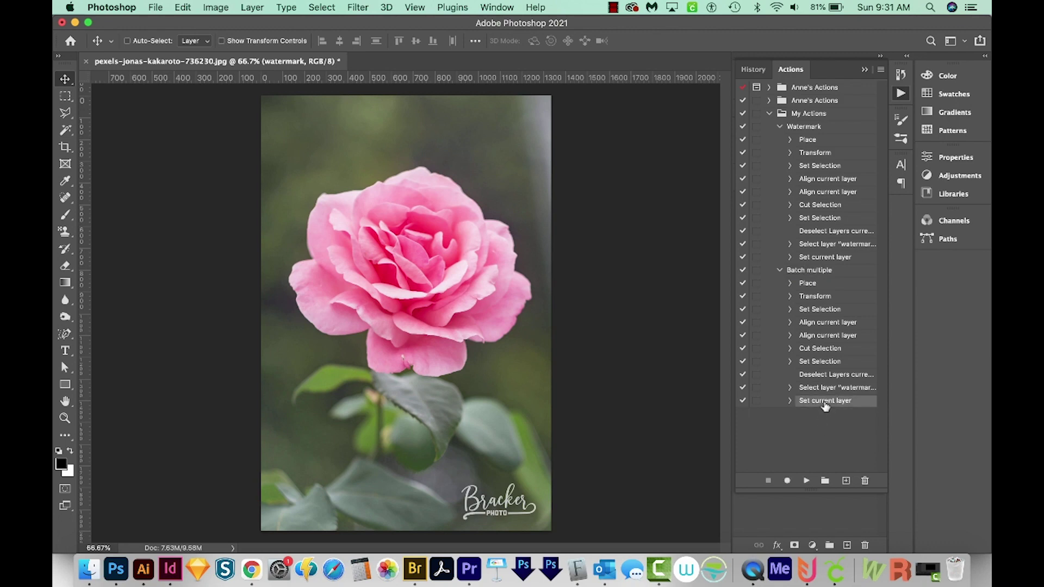
pyautogui.click(786, 481)
pyautogui.press('super+shift+s')
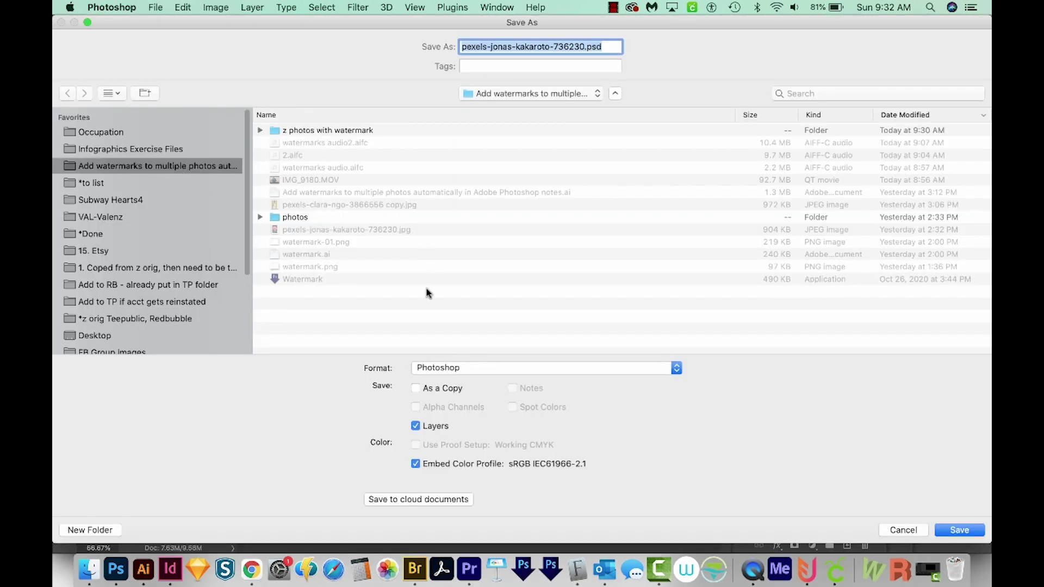
pyautogui.click(542, 369)
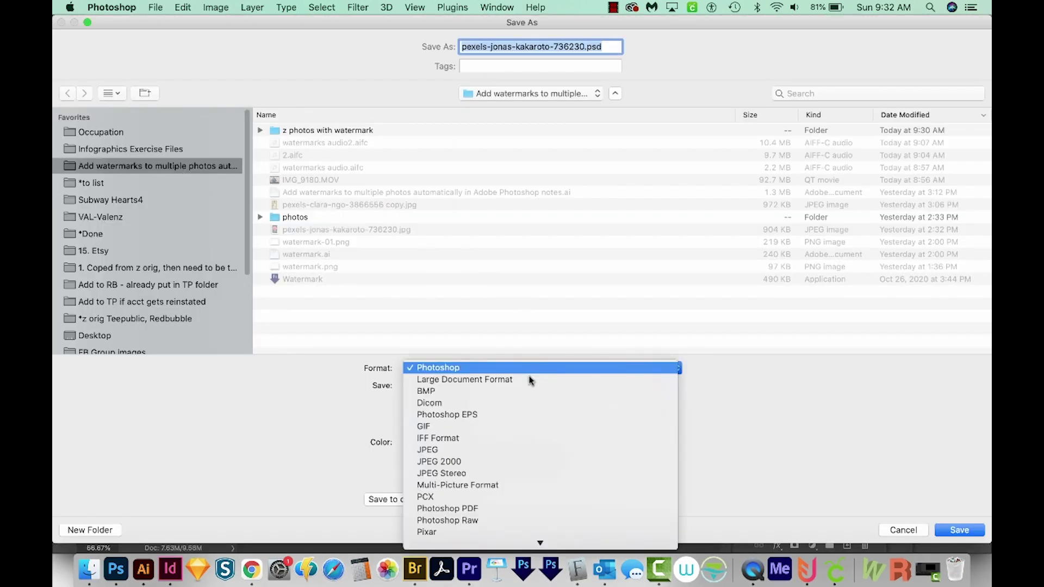
pyautogui.click(435, 451)
pyautogui.click(306, 330)
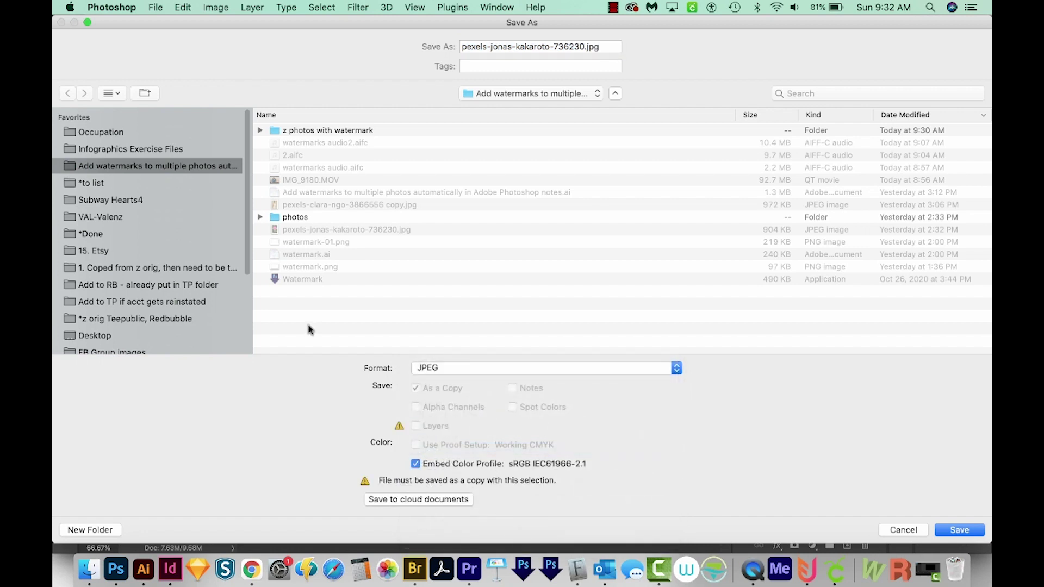
pyautogui.press('Return')
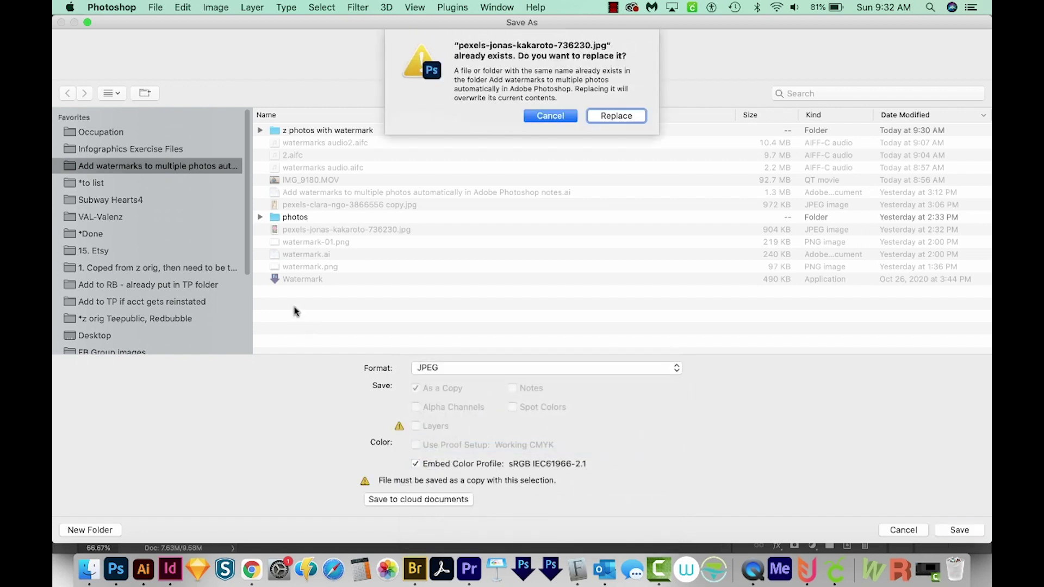
pyautogui.click(564, 117)
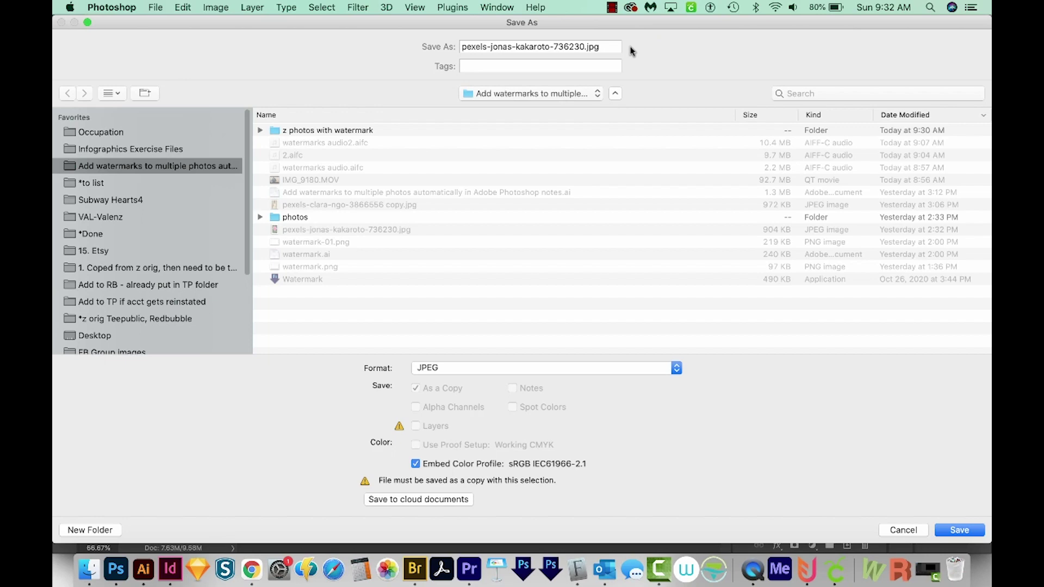
pyautogui.click(582, 46)
pyautogui.write('2')
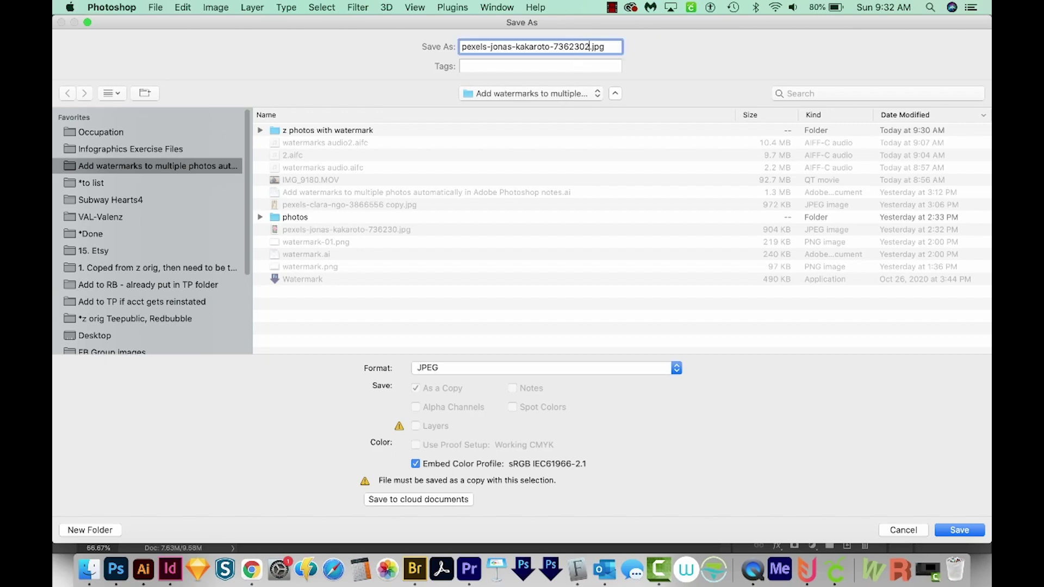
pyautogui.press('Return')
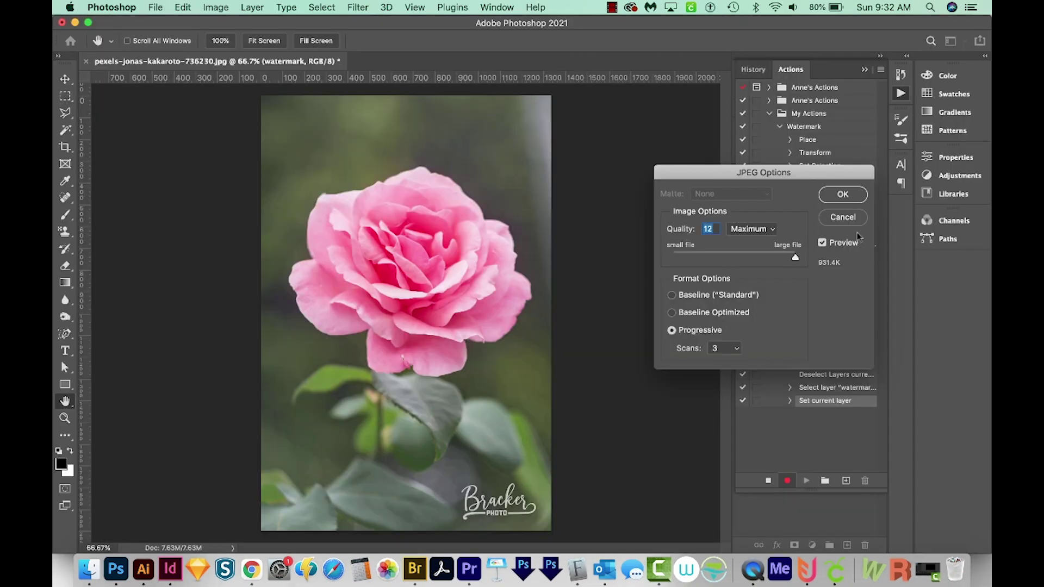
pyautogui.click(843, 195)
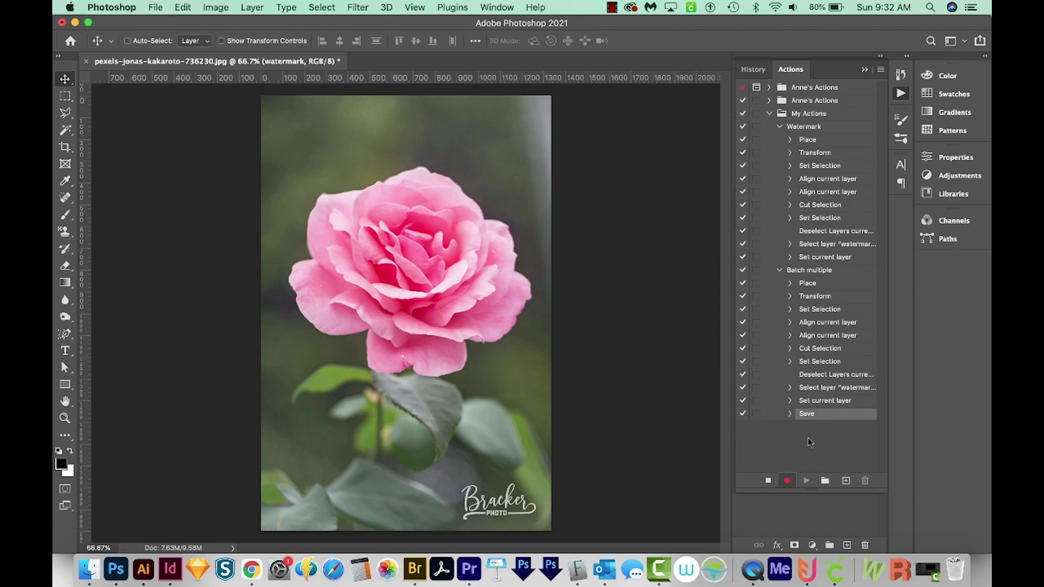
# - Stop recording and close the rose photo without saving
pyautogui.click(766, 482)
pyautogui.press('super+w')
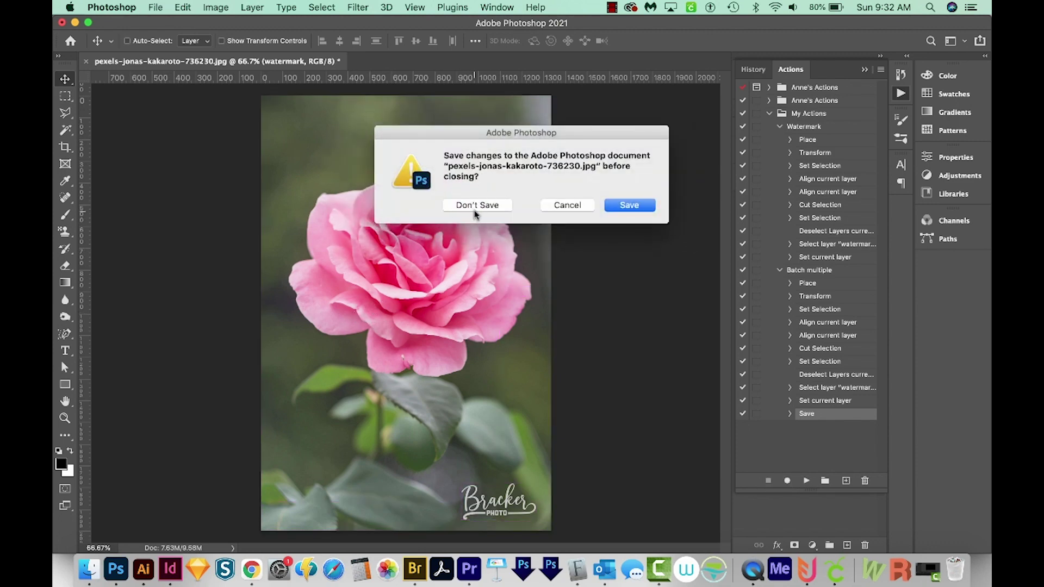
pyautogui.click(476, 208)
# - In File > Automate > Batch, play My Actions > Batch multiple on the photos source folder
pyautogui.click(154, 7)
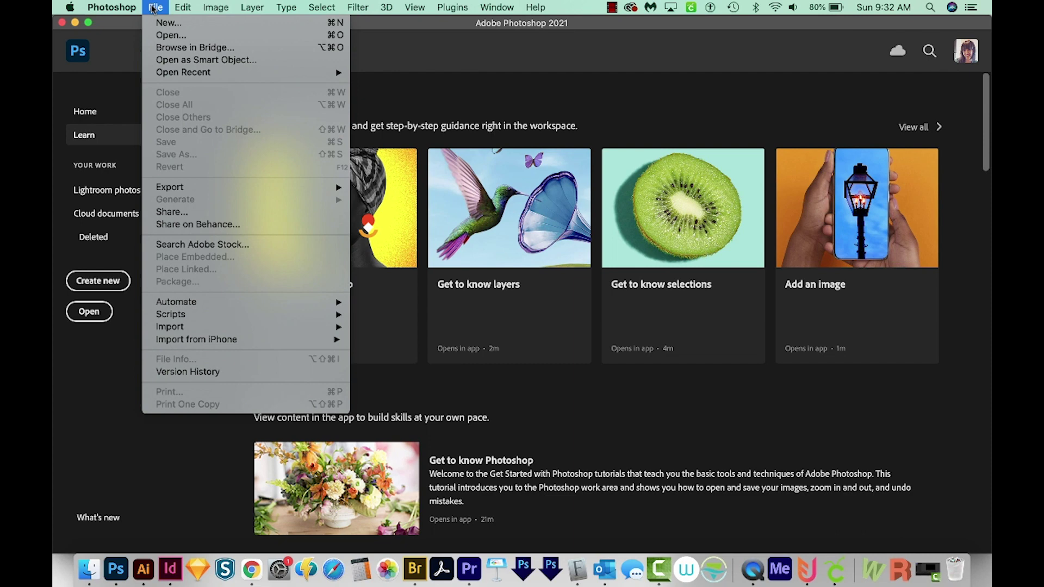
pyautogui.moveTo(206, 309)
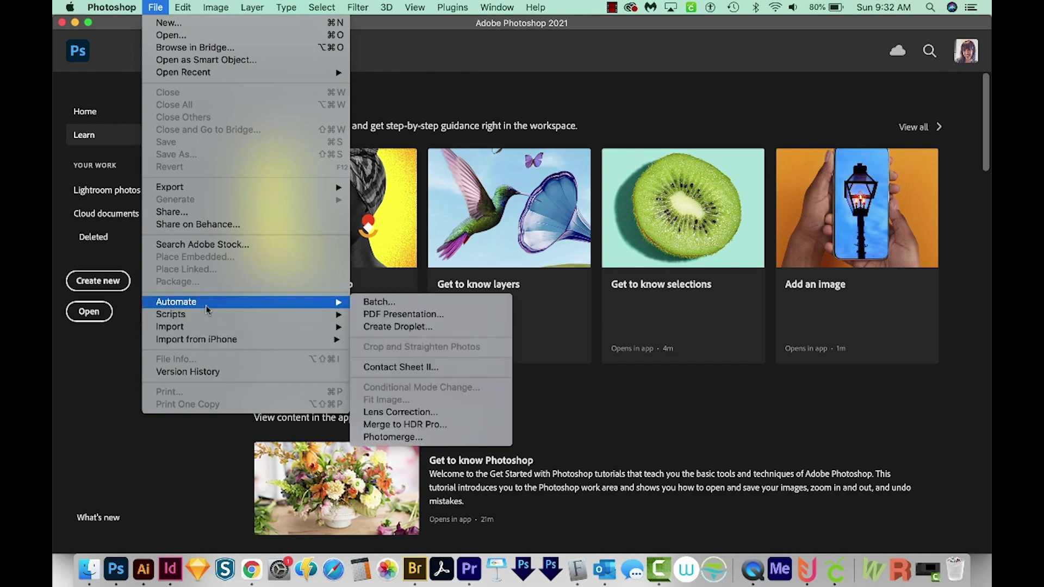
pyautogui.click(379, 302)
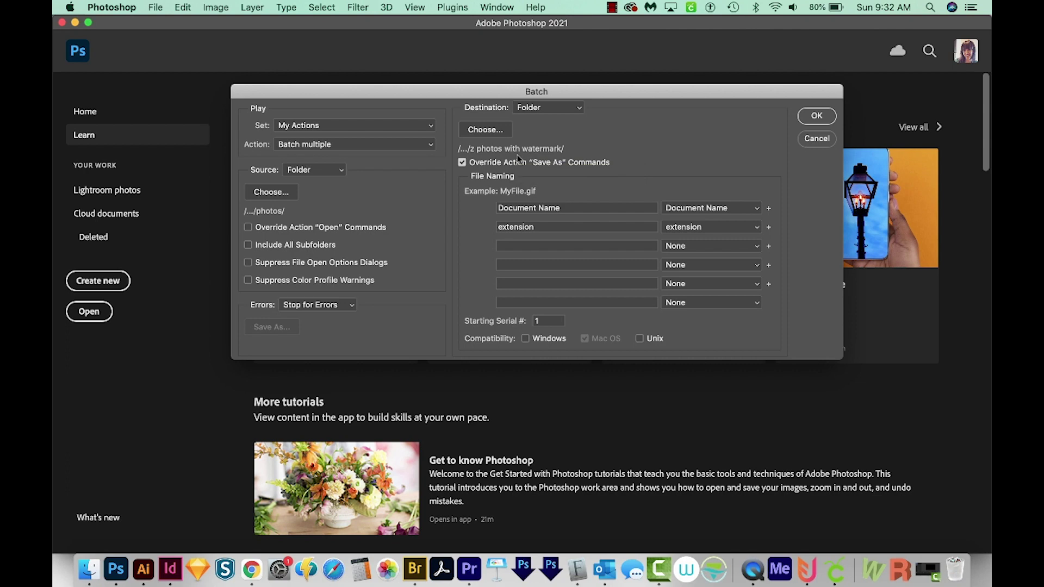
pyautogui.click(316, 126)
pyautogui.click(316, 125)
pyautogui.click(339, 146)
pyautogui.click(338, 155)
pyautogui.click(267, 200)
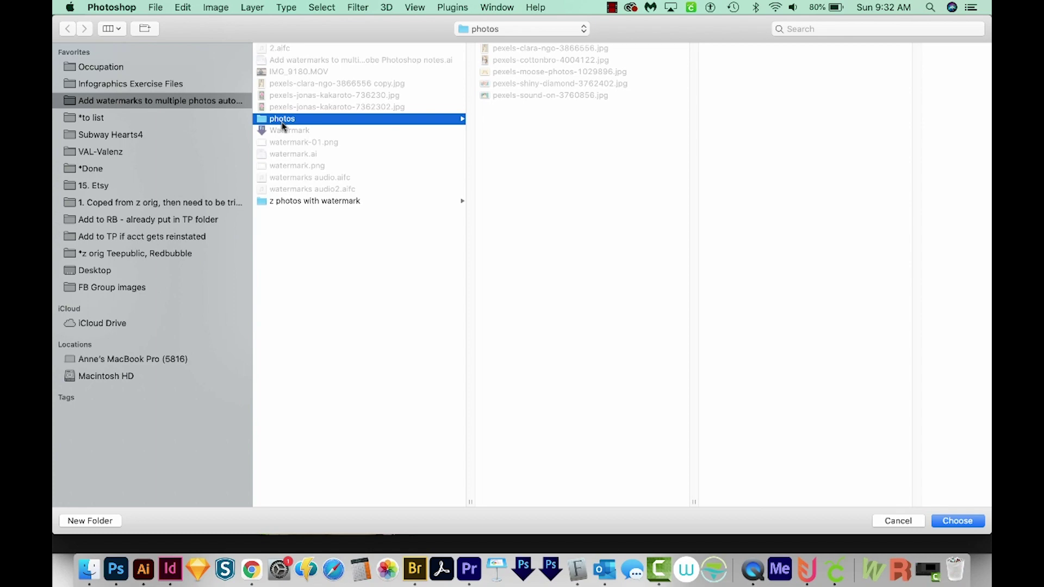
pyautogui.click(976, 522)
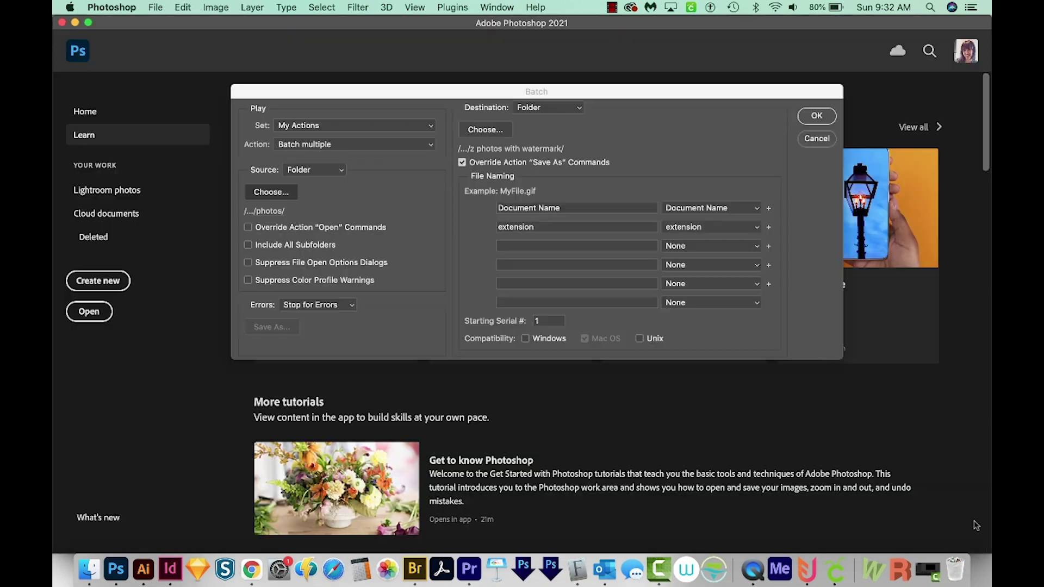
# - Check the JPEG output folder inside z photos with watermark in Finder, then return to Photoshop
pyautogui.click(81, 569)
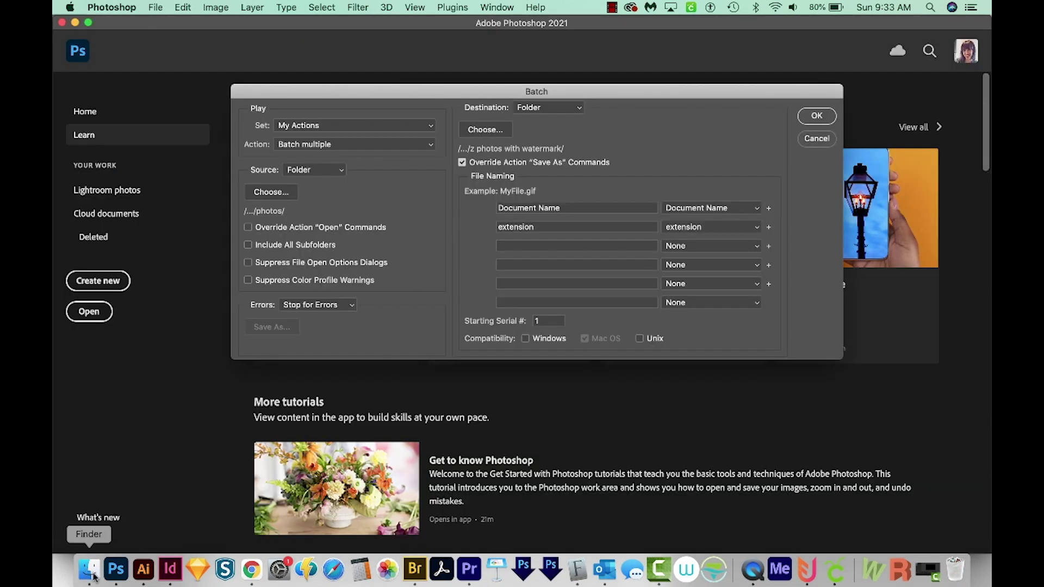
pyautogui.click(326, 210)
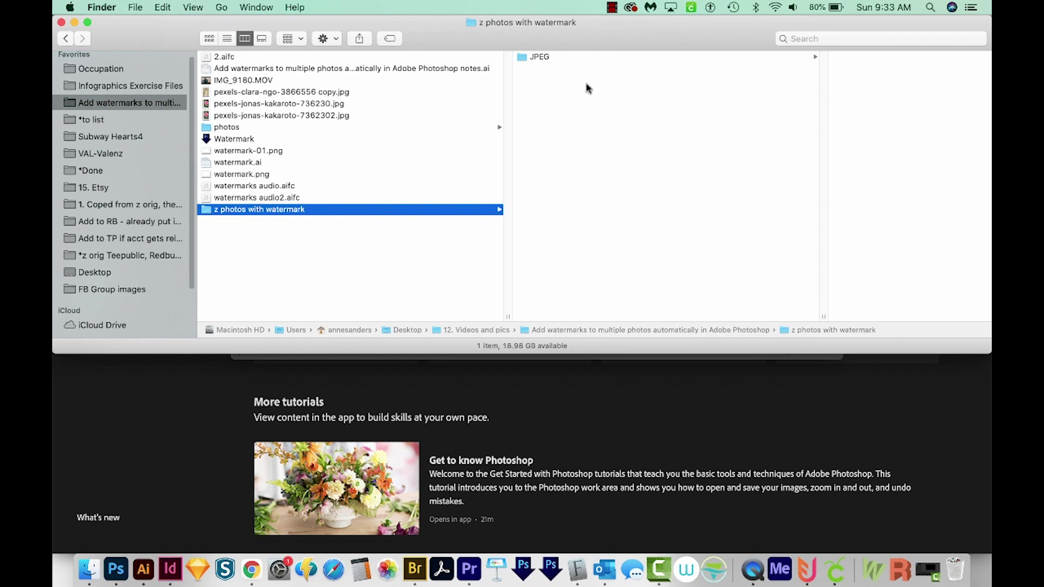
pyautogui.click(572, 58)
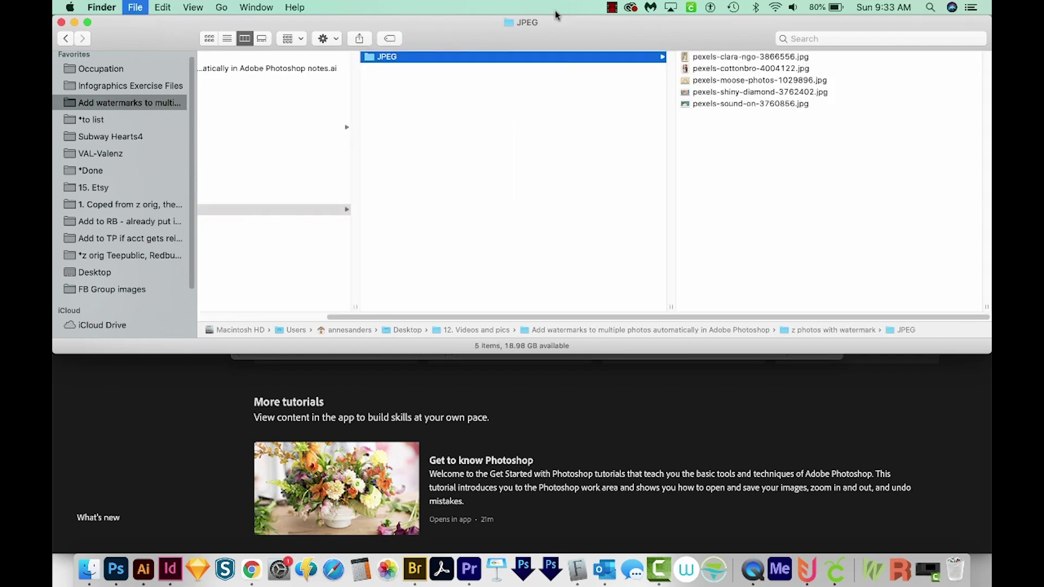
pyautogui.press('super+Tab')
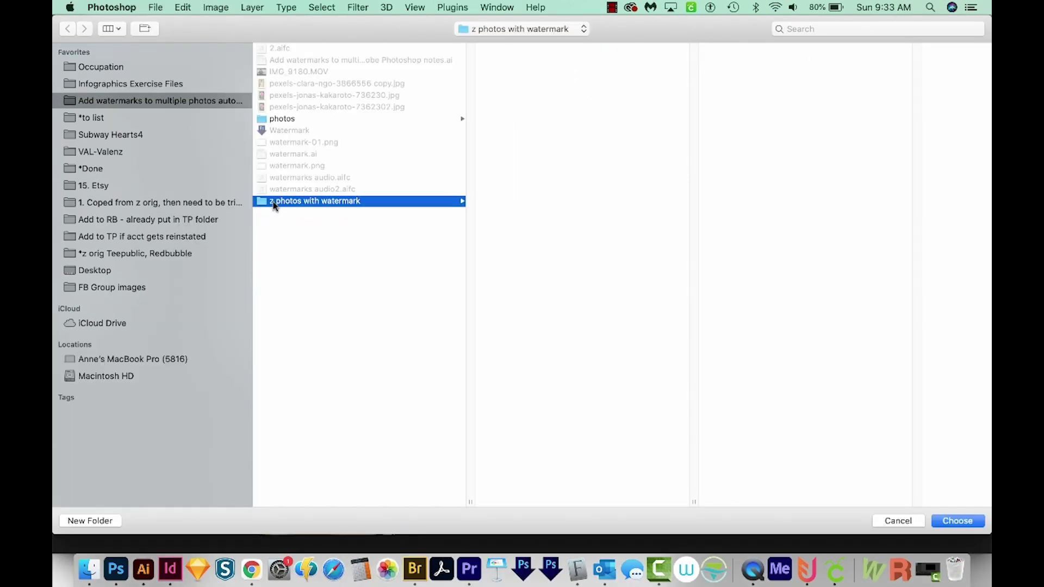
# - Send output to z photos with watermark, keep Document Name + extension naming, and start the batch
pyautogui.click(959, 521)
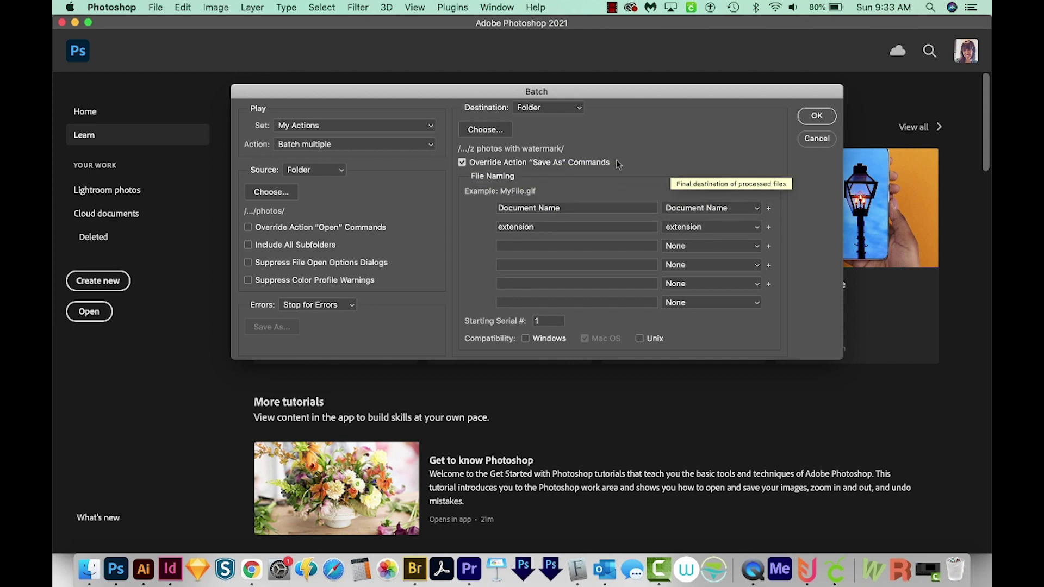
pyautogui.click(753, 210)
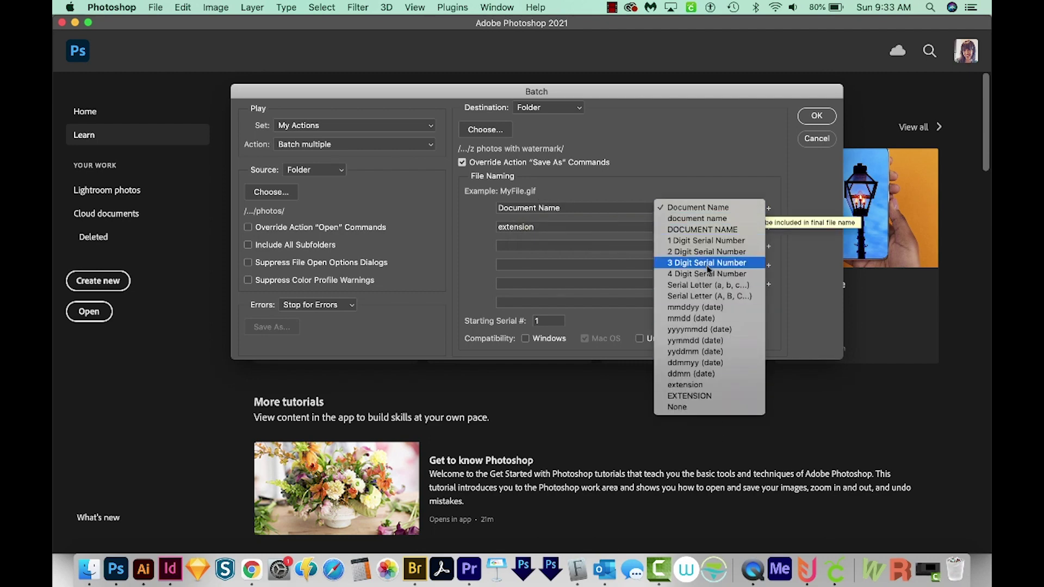
pyautogui.click(699, 208)
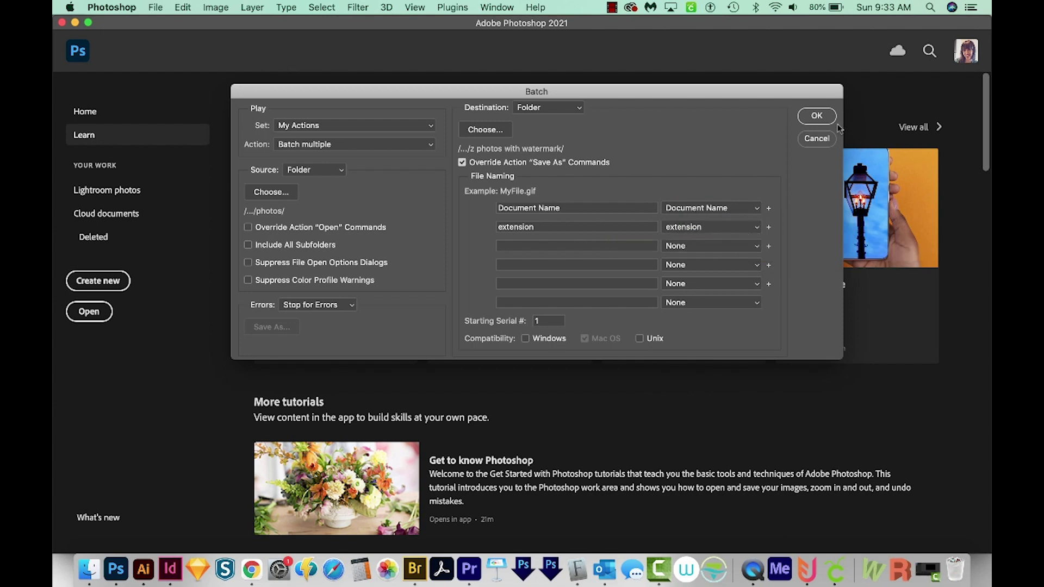
pyautogui.click(817, 116)
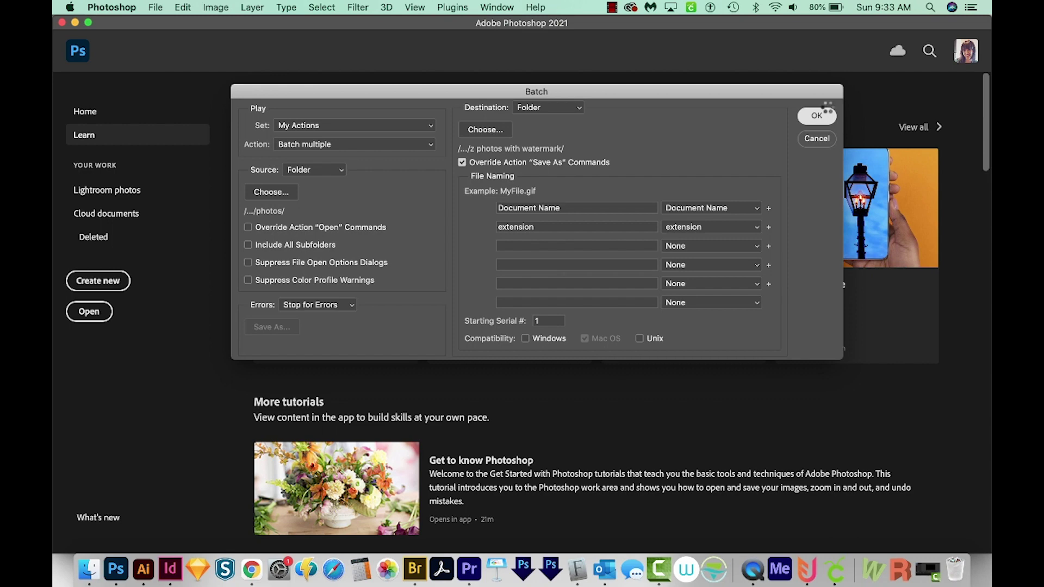
# - Quick Look through each watermarked output photo, then select watermark-01.png in the project folder
pyautogui.click(89, 569)
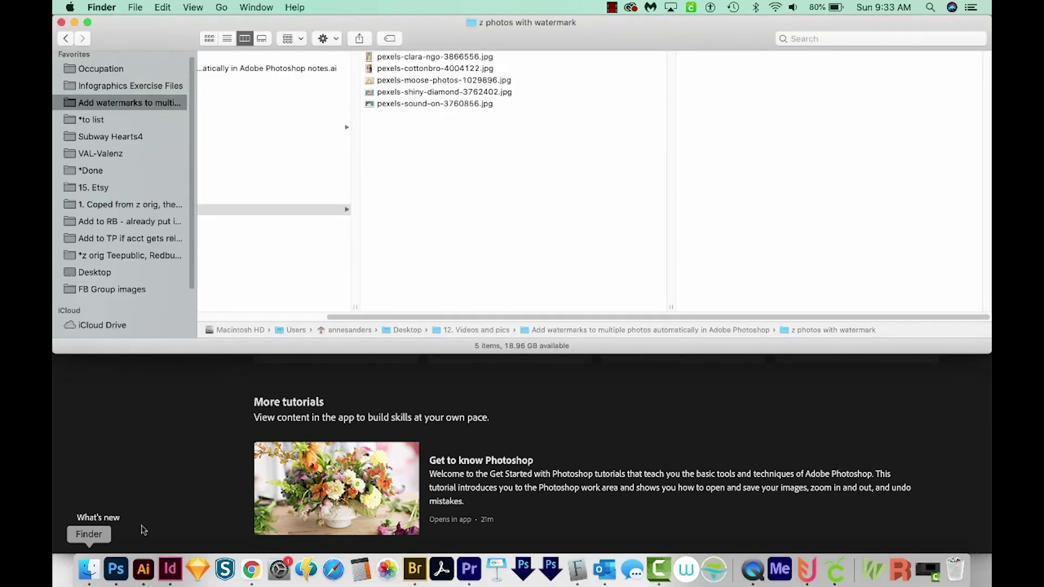
pyautogui.hscroll(-3, 353, 318)
pyautogui.click(652, 57)
pyautogui.press('space')
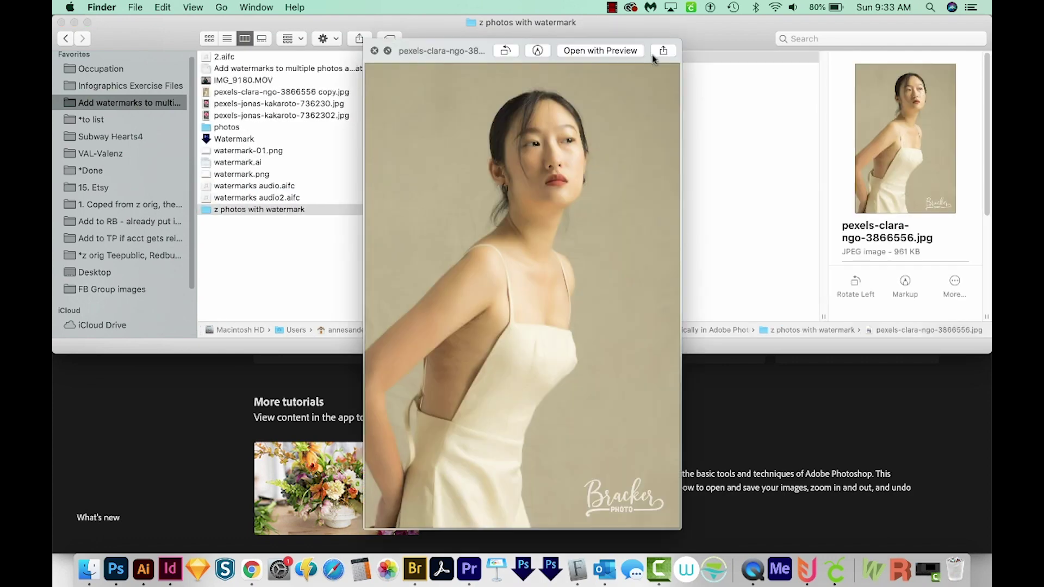
pyautogui.press('Down')
pyautogui.press('Down')
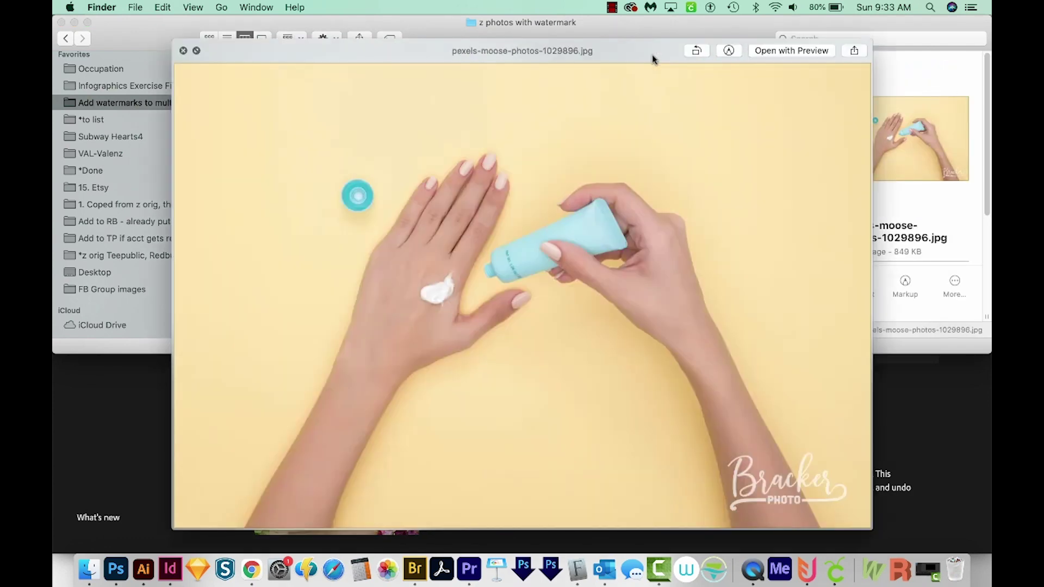
pyautogui.press('Down')
pyautogui.press('Down')
pyautogui.press('space')
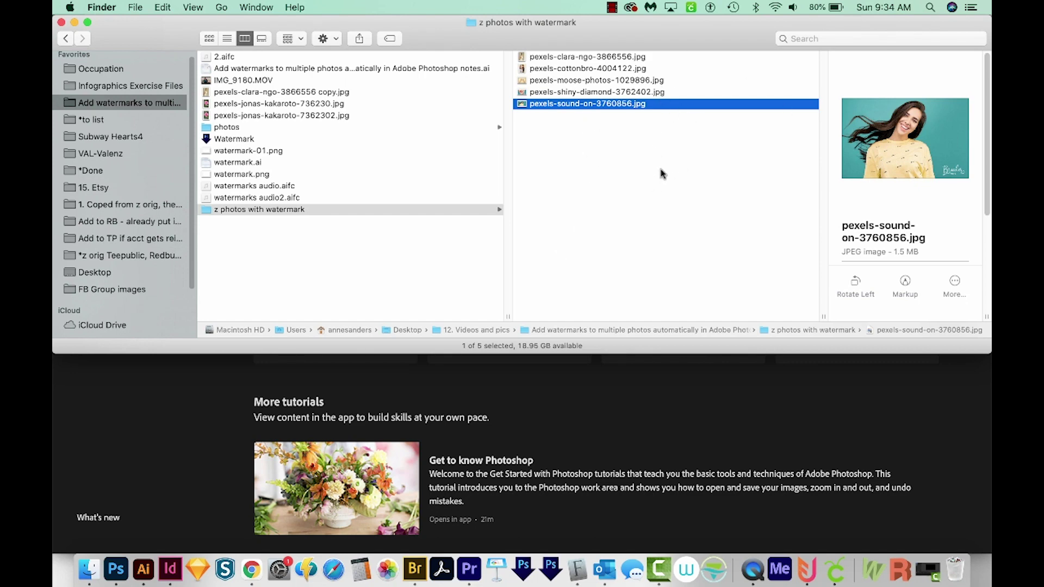
pyautogui.click(248, 150)
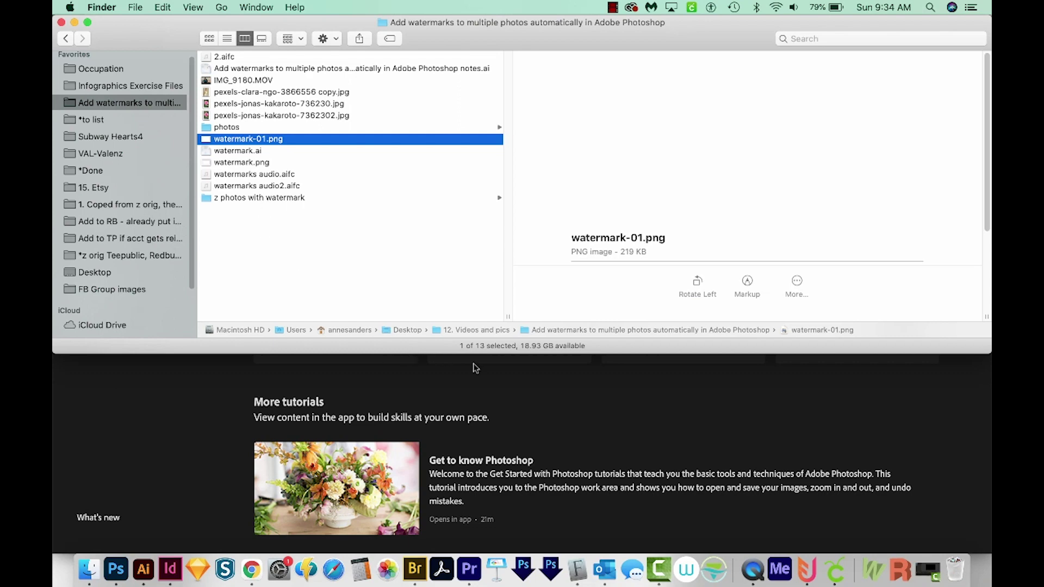
# - Open File > Automate > Create Droplet and bring up the save location picker for the Watermark droplet
pyautogui.click(473, 398)
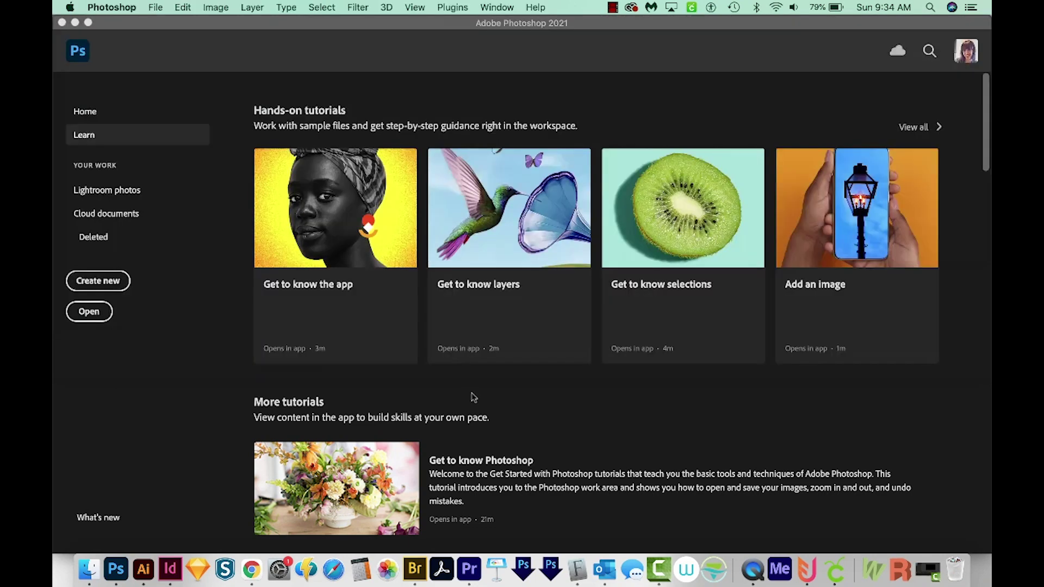
pyautogui.click(154, 8)
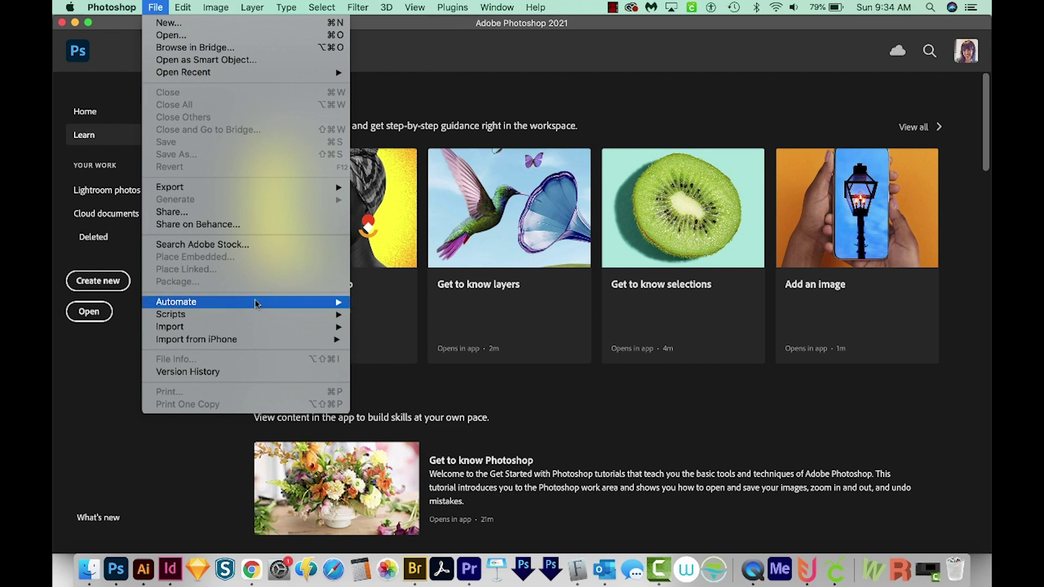
pyautogui.moveTo(234, 305)
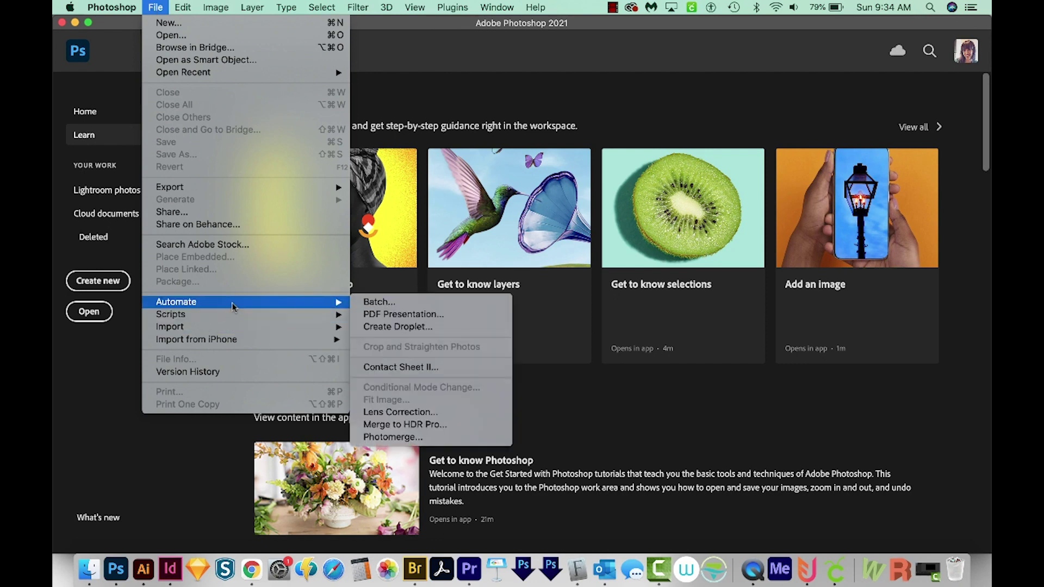
pyautogui.click(397, 326)
pyautogui.moveTo(430, 89); pyautogui.dragTo(373, 70)
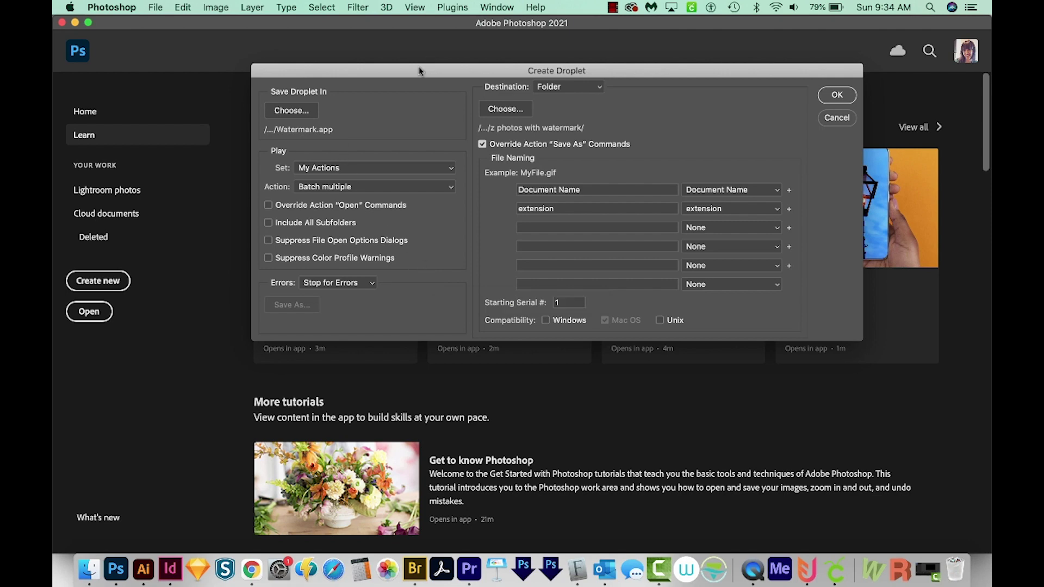
pyautogui.moveTo(419, 68); pyautogui.dragTo(420, 62)
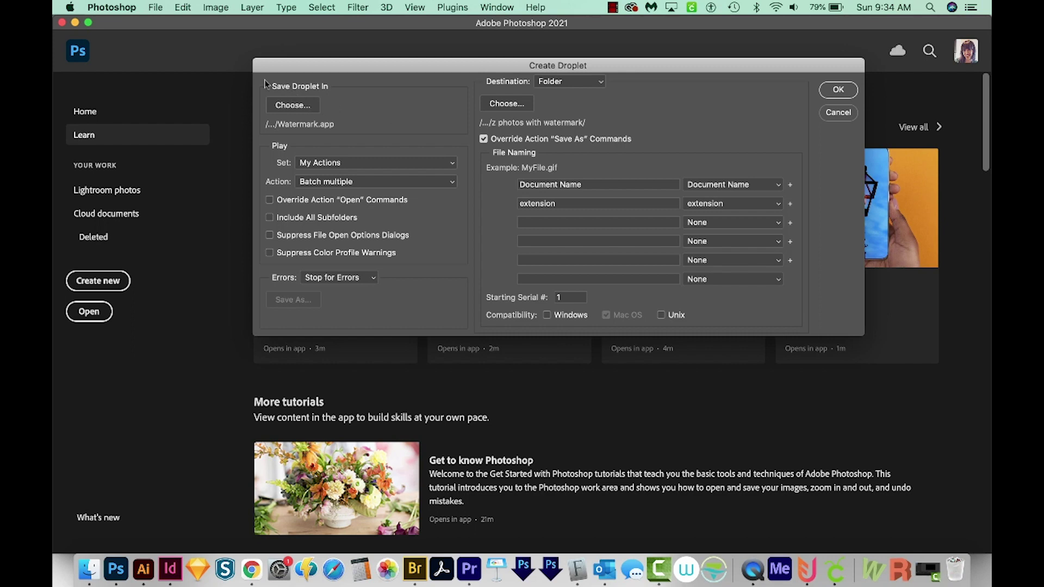
pyautogui.click(294, 106)
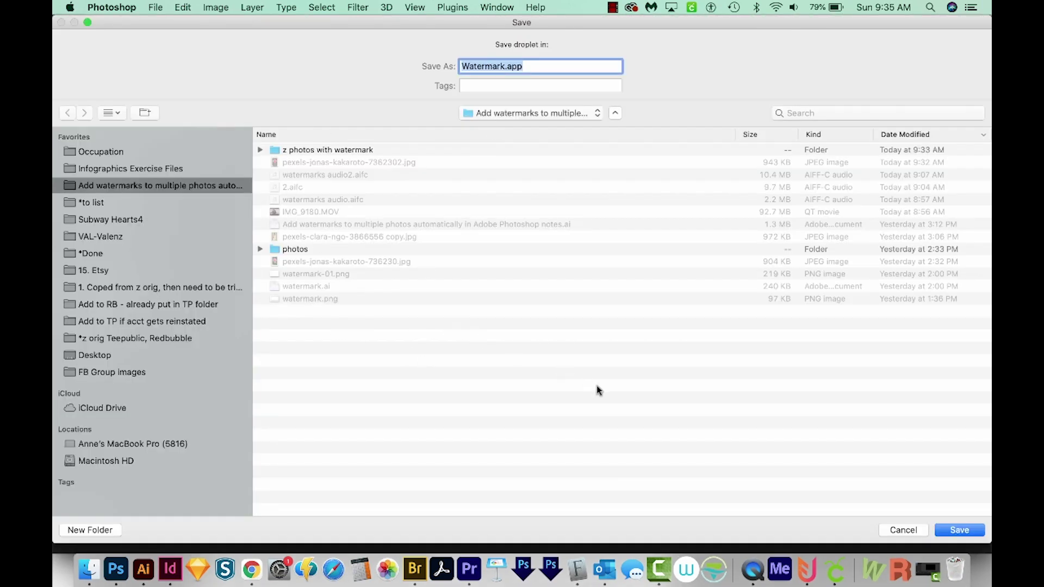
# - Name the droplet 'Watermark droplet.app' and save it
pyautogui.click(504, 66)
pyautogui.write('droplet')
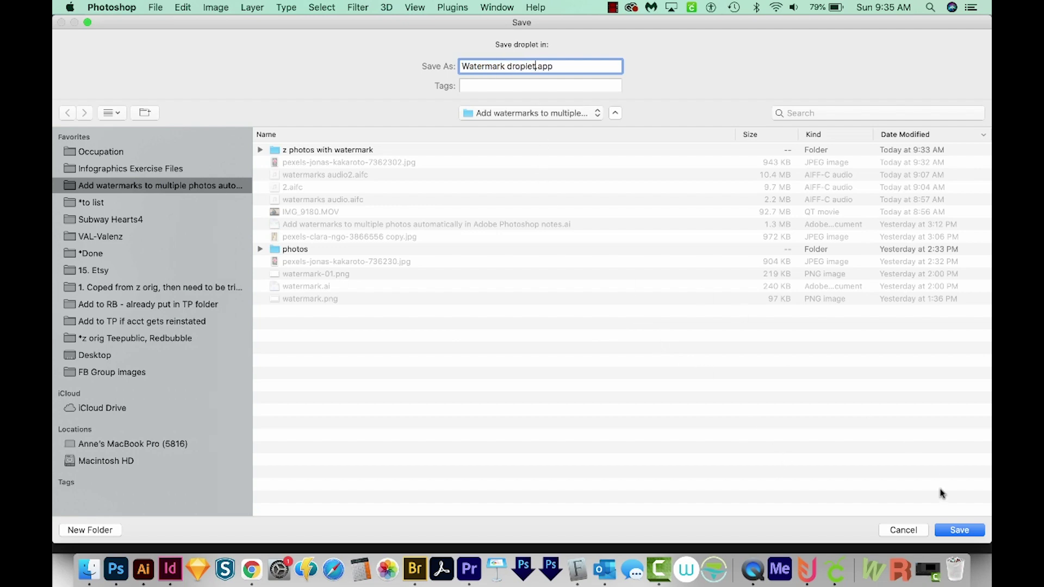
pyautogui.click(969, 532)
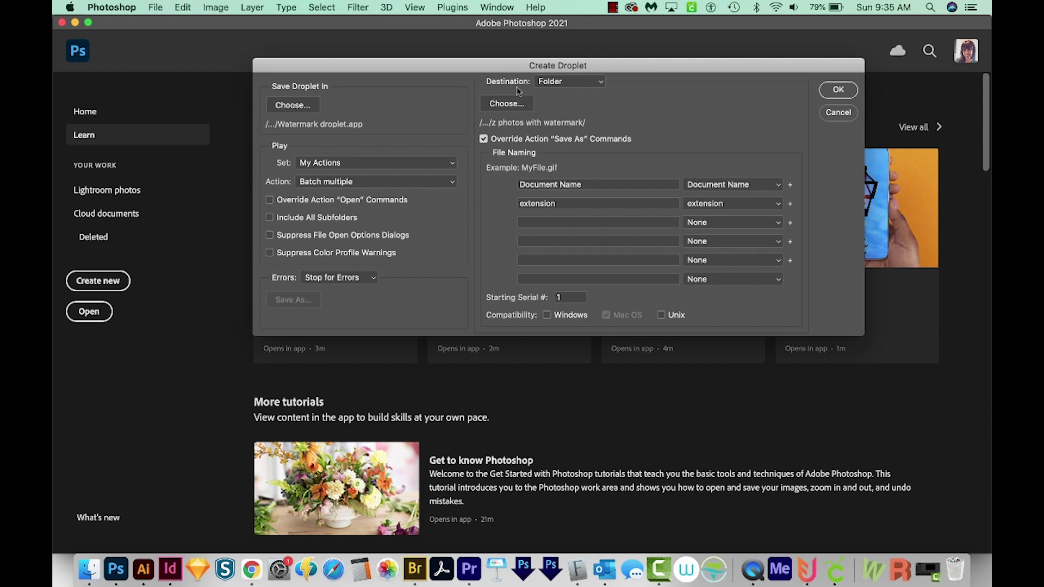
# - Set the droplet's output destination to the z photos with watermark folder and confirm
pyautogui.click(516, 104)
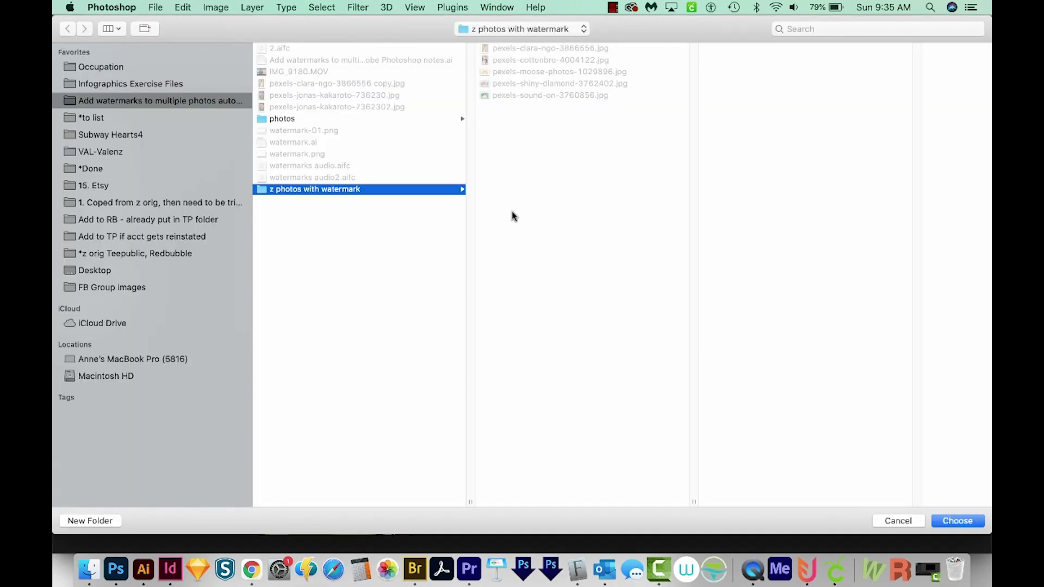
pyautogui.press('Return')
pyautogui.click(87, 568)
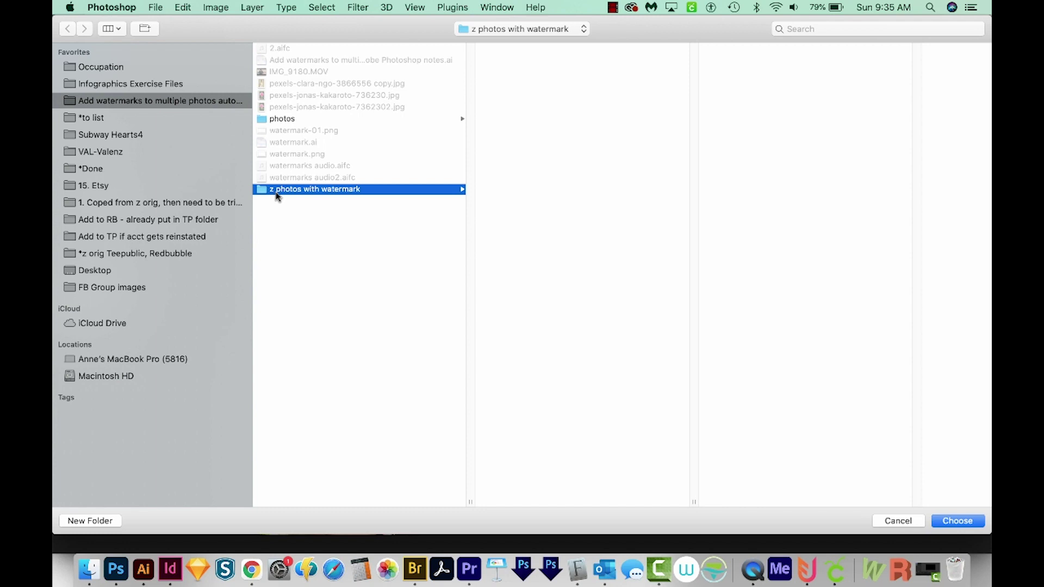
pyautogui.click(972, 524)
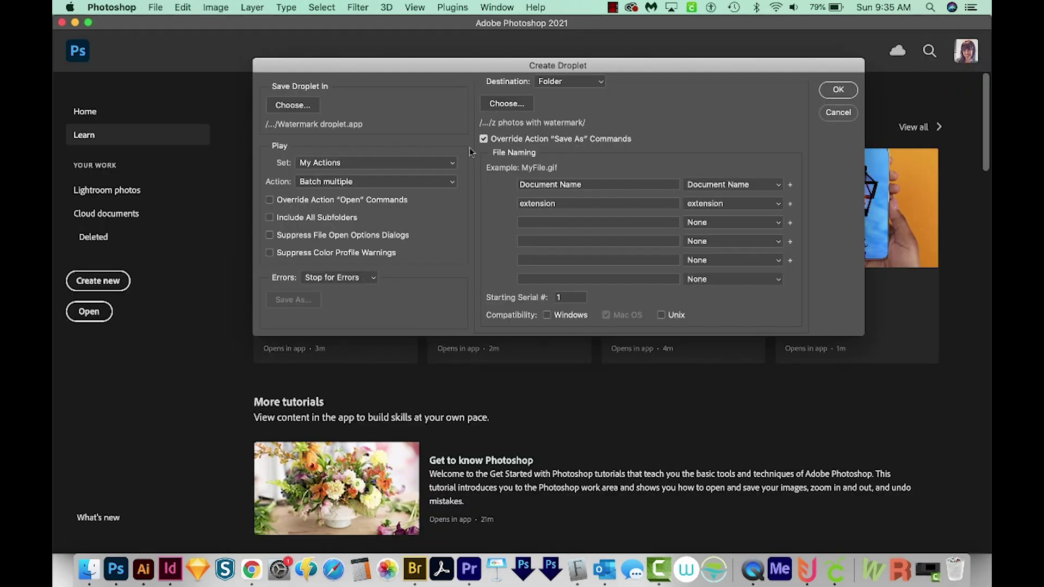
pyautogui.click(838, 91)
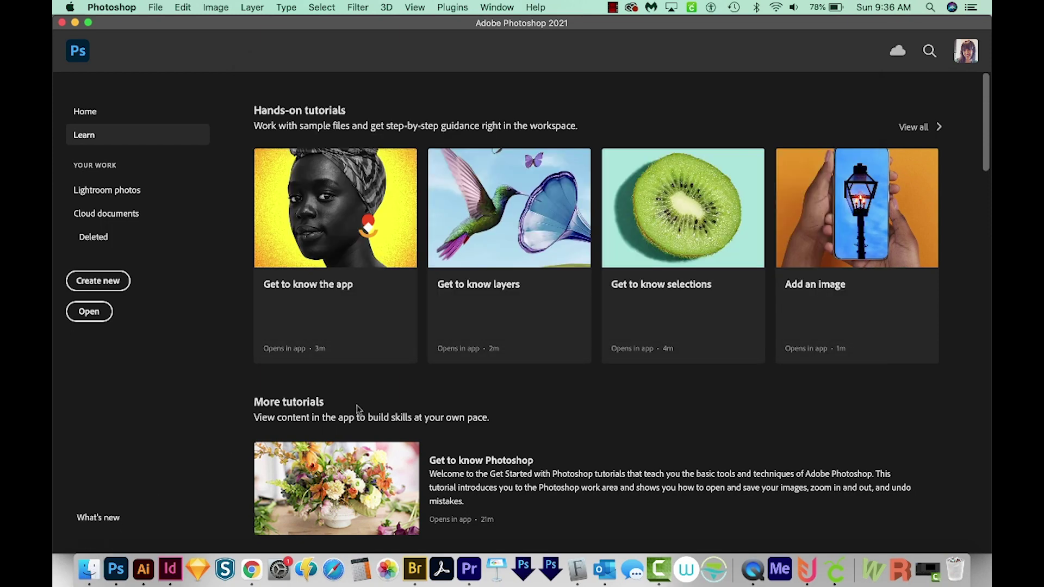
# - Pin Watermark droplet to the Dock and drop the five photos-folder images onto it
pyautogui.click(88, 571)
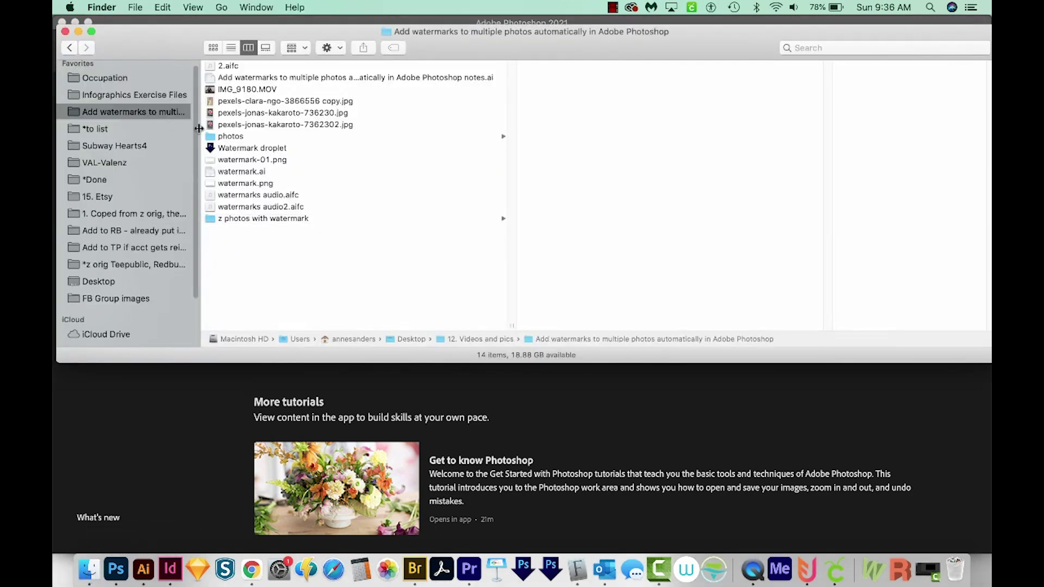
pyautogui.moveTo(211, 150); pyautogui.dragTo(569, 572)
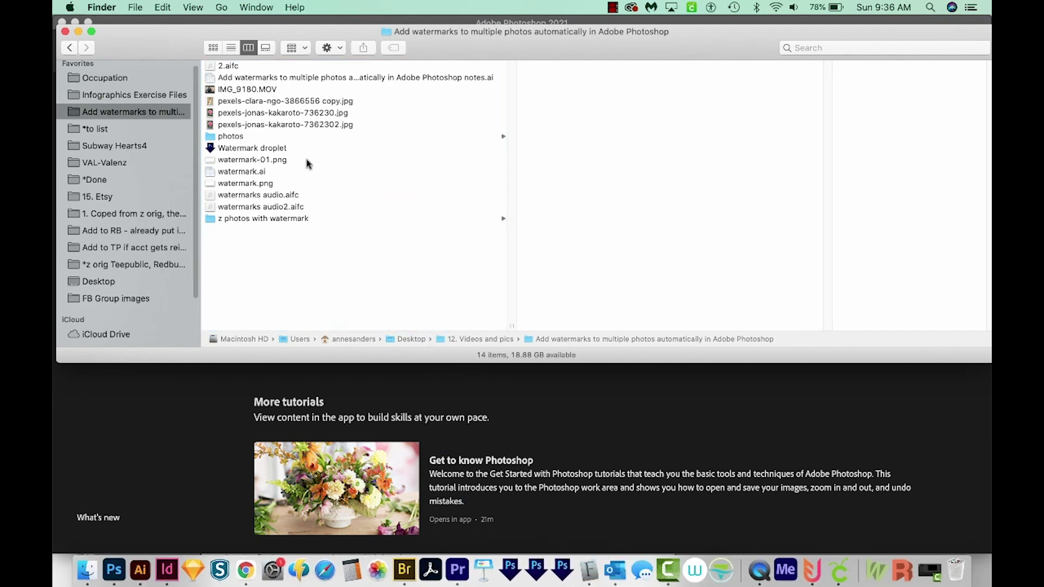
pyautogui.click(256, 139)
pyautogui.moveTo(712, 134); pyautogui.dragTo(569, 571)
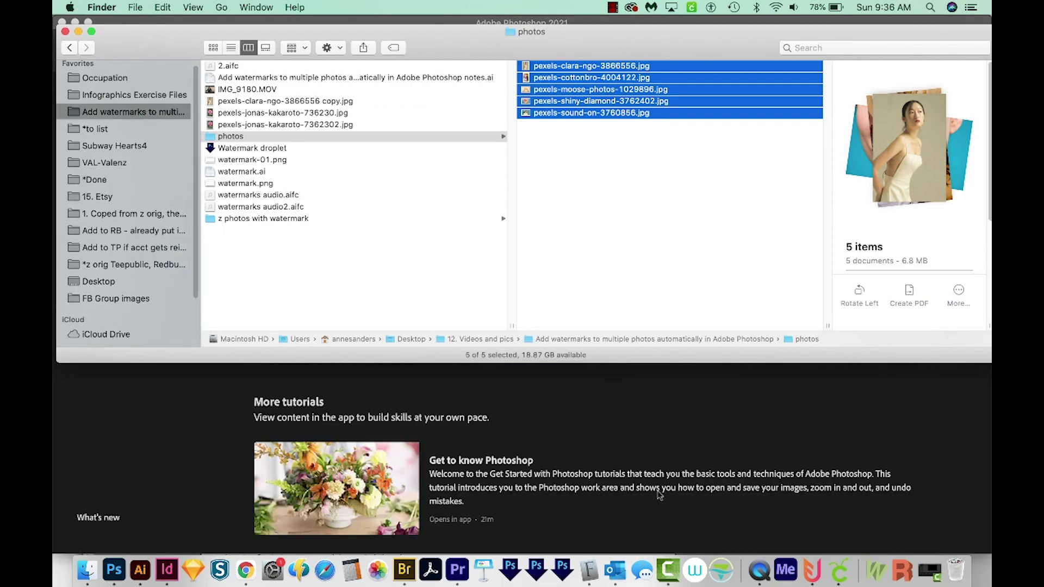
# - Quick Look through the watermarked photos in z photos with watermark
pyautogui.click(336, 223)
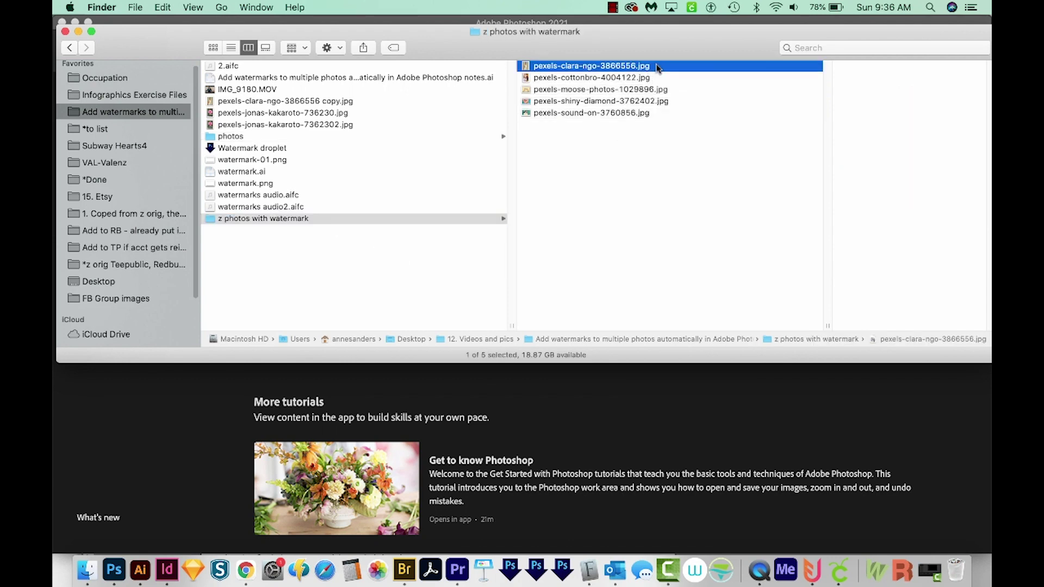
pyautogui.press('space')
pyautogui.press('Down')
pyautogui.press('Down')
pyautogui.press('Down')
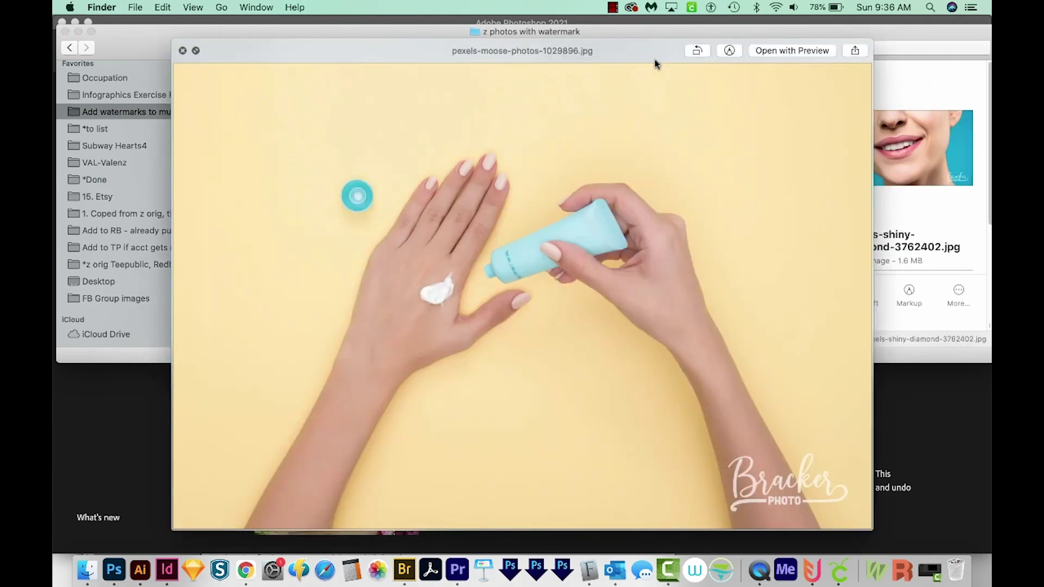
# - Select 13 files, from avatar to Graphic-Design-How-To-Logo.png, in Desktop's 6. Graphic Design How To folder
pyautogui.press('super+shift+d')
pyautogui.click(315, 172)
pyautogui.click(675, 90)
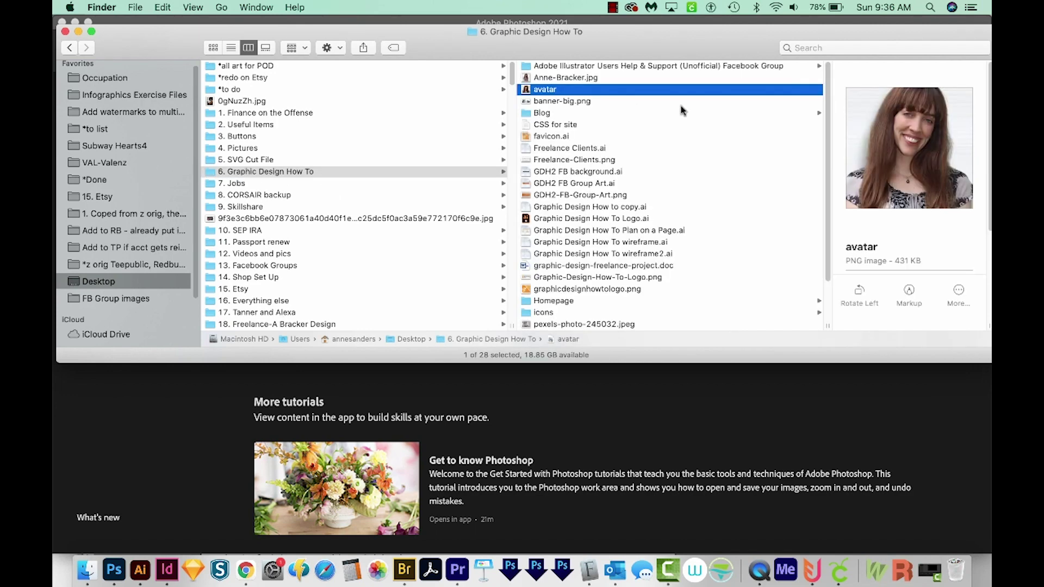
pyautogui.moveTo(687, 136); pyautogui.dragTo(572, 581)
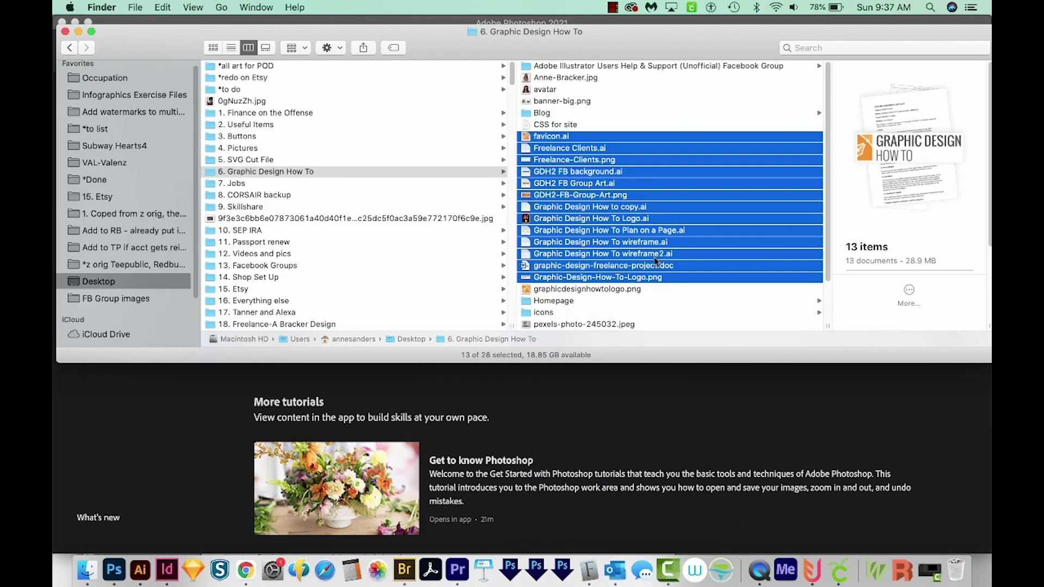